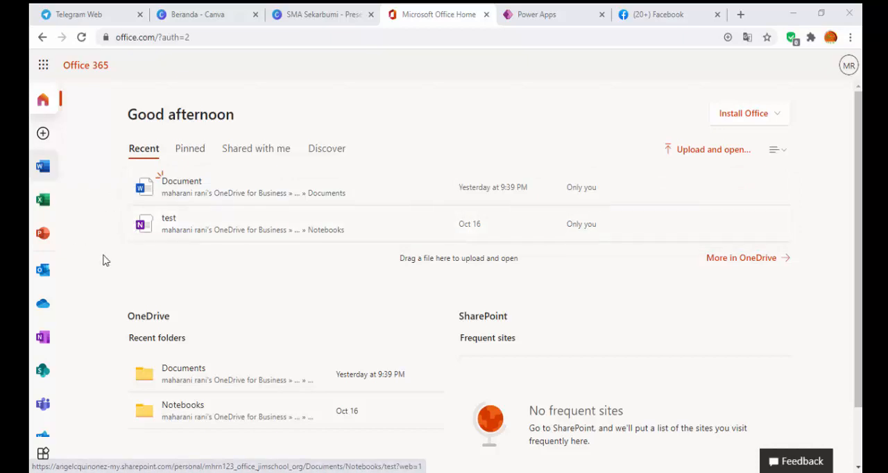
Step: Check the list of files shared with you and the link-sharing options of the recent Word file "Document"
{"action": "left_click", "coordinate": [232, 159]}
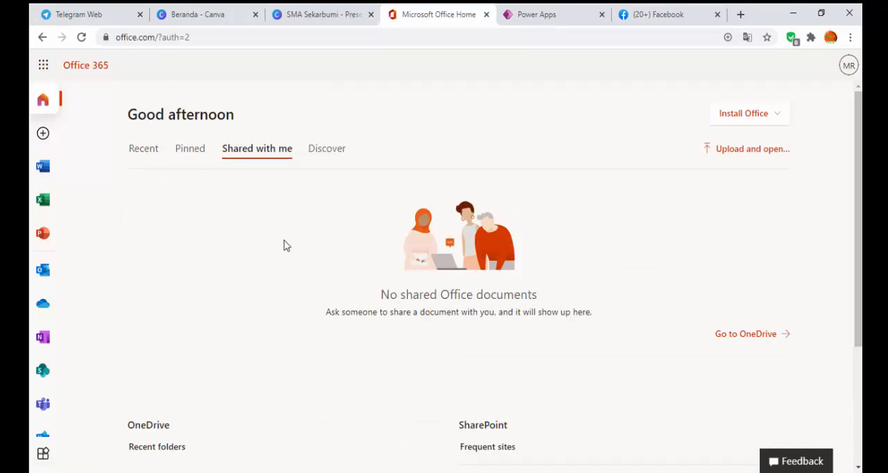
{"action": "left_click", "coordinate": [145, 159]}
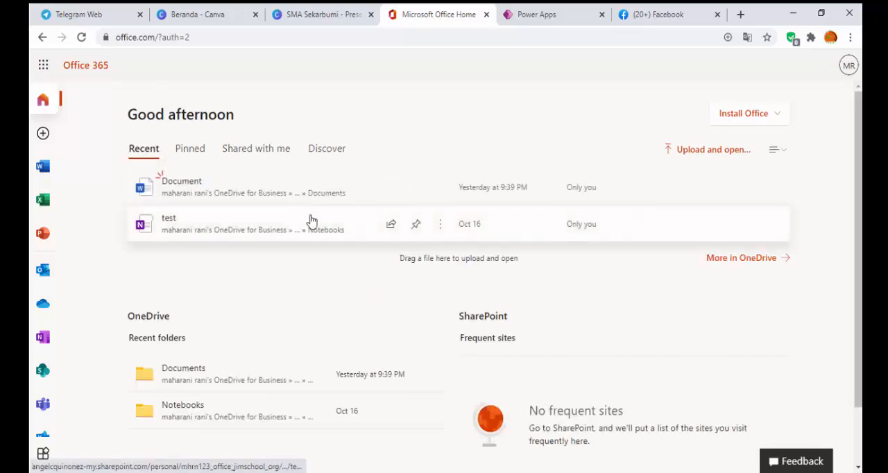
{"action": "left_click", "coordinate": [393, 188]}
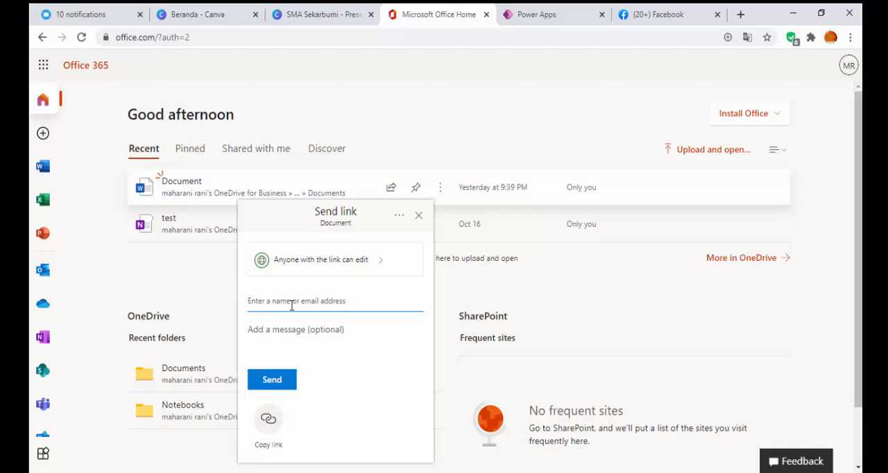
{"action": "left_click", "coordinate": [179, 273]}
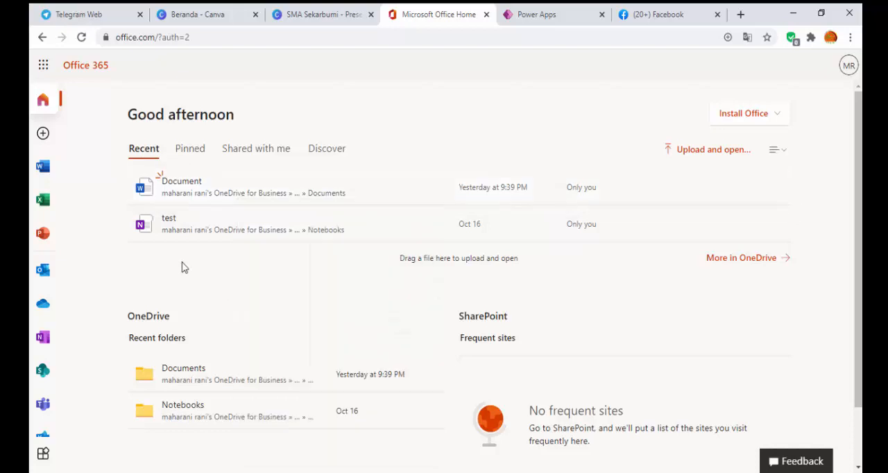
{"action": "left_click", "coordinate": [250, 151]}
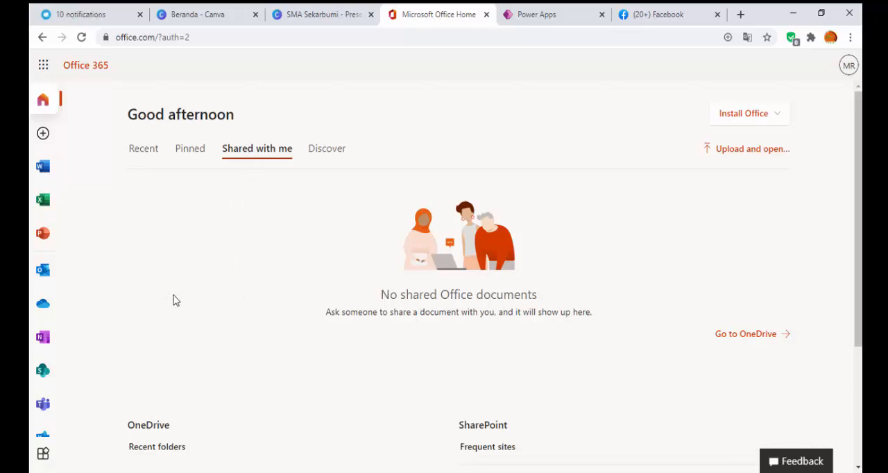
Step: Open the full app overview and examine the available Office 365 apps and their descriptions
{"action": "left_click", "coordinate": [45, 455]}
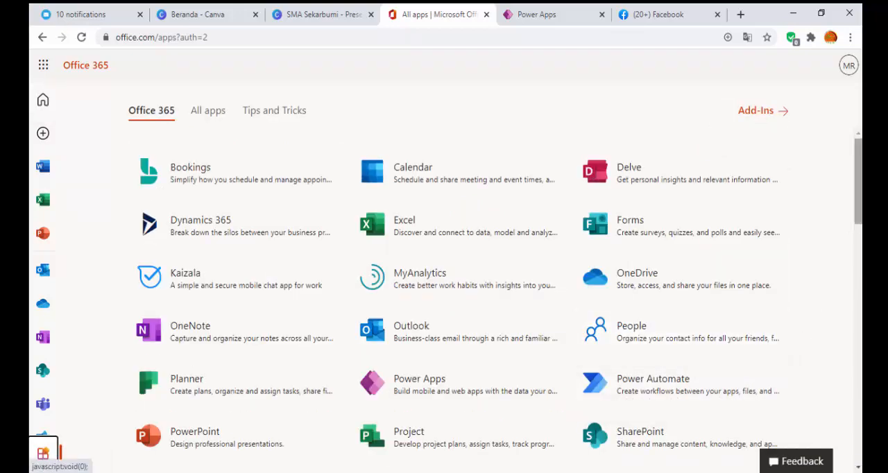
{"action": "scroll", "coordinate": [500, 306], "scroll_direction": "down", "scroll_amount": 4}
{"action": "scroll", "coordinate": [495, 292], "scroll_direction": "down", "scroll_amount": 4}
{"action": "left_click_drag", "start_coordinate": [860, 311], "coordinate": [860, 303]}
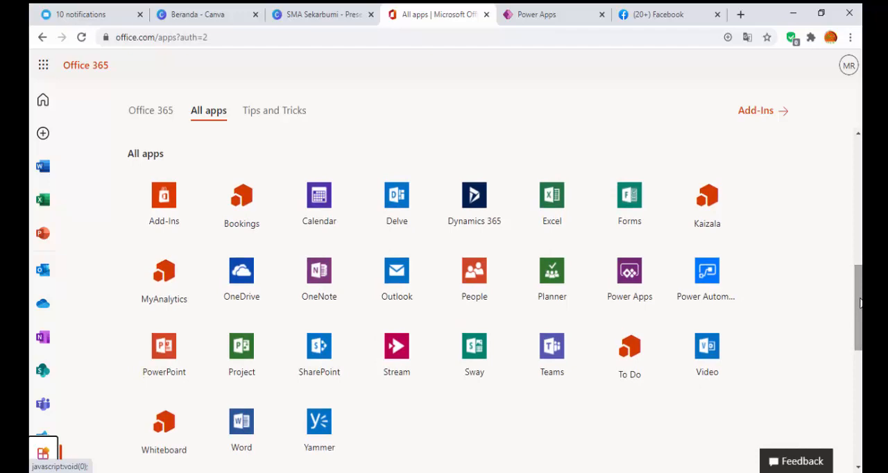
{"action": "left_click_drag", "start_coordinate": [860, 302], "coordinate": [860, 175]}
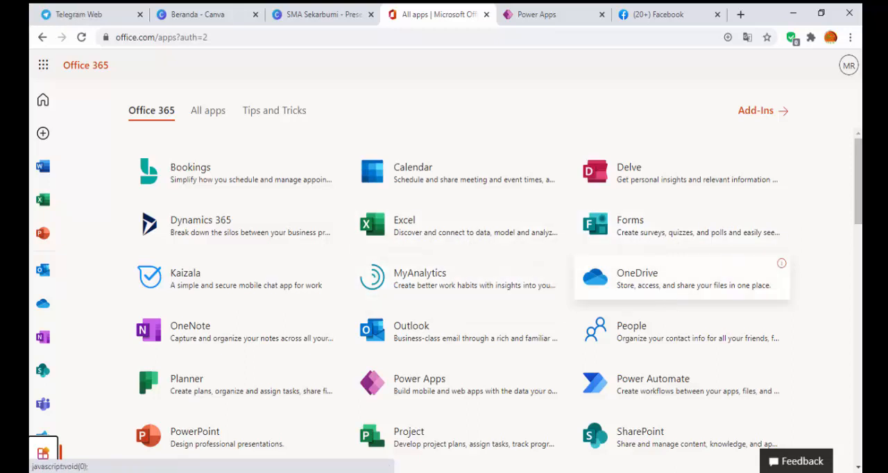
{"action": "left_click_drag", "start_coordinate": [861, 184], "coordinate": [860, 188]}
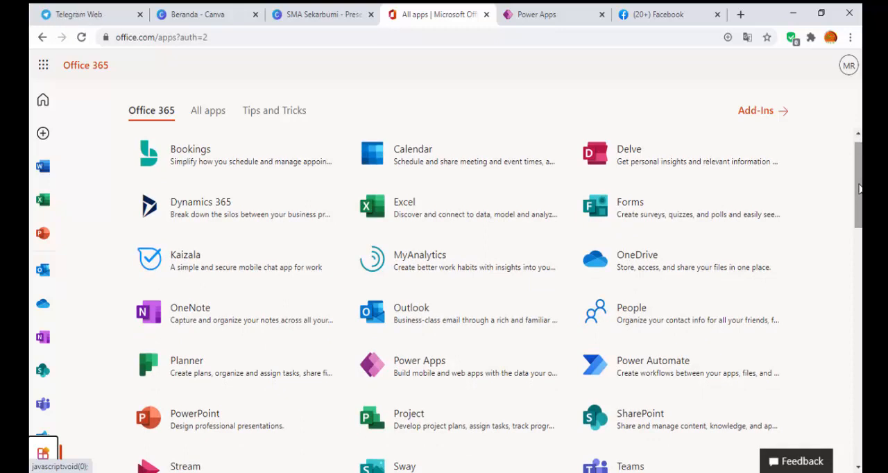
{"action": "scroll", "coordinate": [859, 189], "scroll_direction": "down", "scroll_amount": 1}
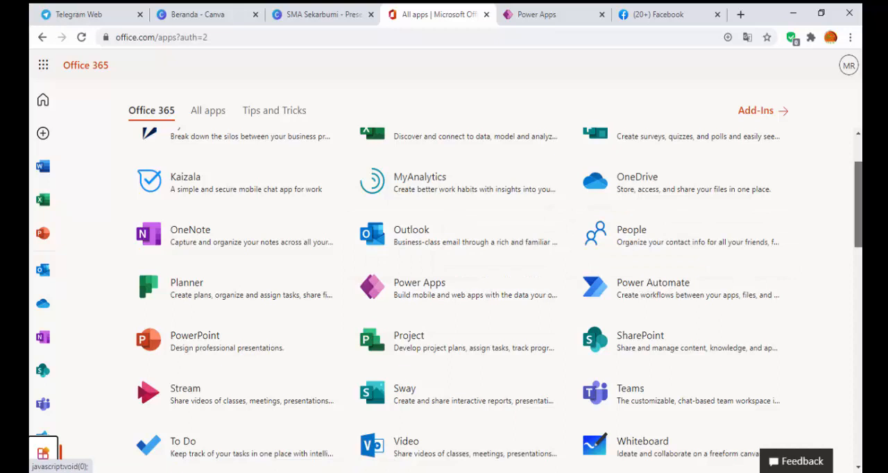
{"action": "scroll", "coordinate": [859, 208], "scroll_direction": "down", "scroll_amount": 1}
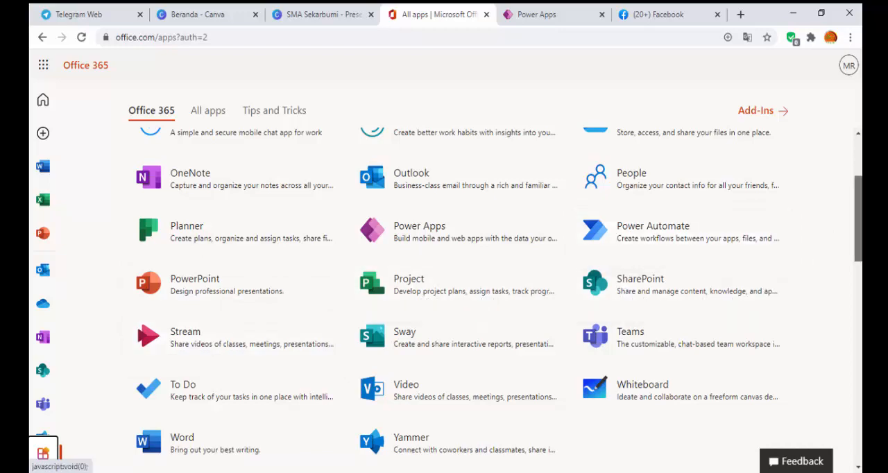
{"action": "scroll", "coordinate": [858, 209], "scroll_direction": "up", "scroll_amount": 2}
{"action": "mouse_move", "coordinate": [859, 190]}
{"action": "left_mouse_down"}
{"action": "mouse_move", "coordinate": [858, 205]}
{"action": "mouse_move", "coordinate": [858, 181]}
{"action": "left_mouse_up"}
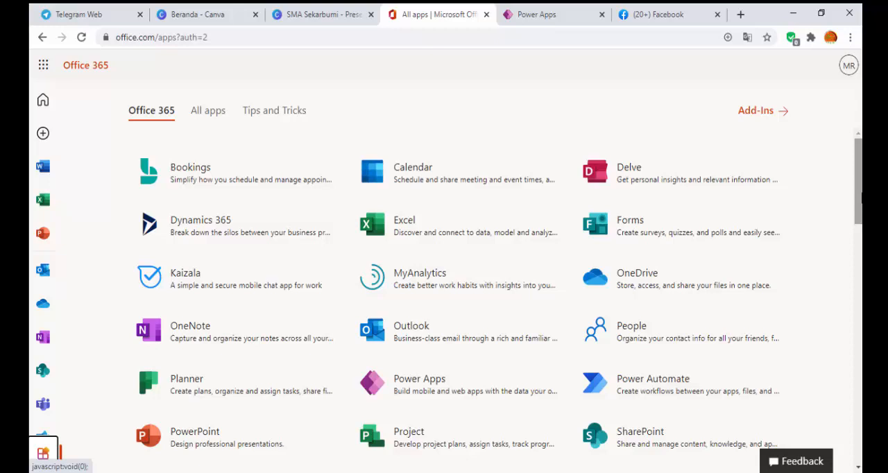
{"action": "mouse_move", "coordinate": [861, 198]}
{"action": "left_mouse_down"}
{"action": "mouse_move", "coordinate": [862, 209]}
{"action": "mouse_move", "coordinate": [861, 200]}
{"action": "left_mouse_up"}
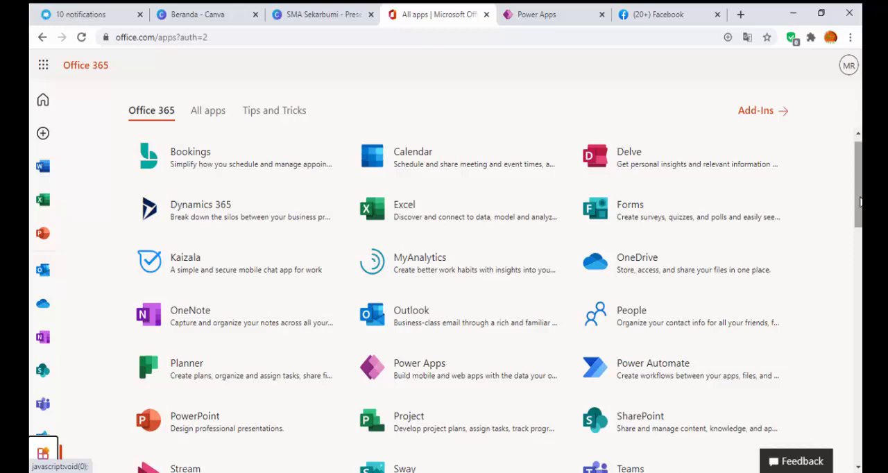
{"action": "scroll", "coordinate": [860, 209], "scroll_direction": "down", "scroll_amount": 3}
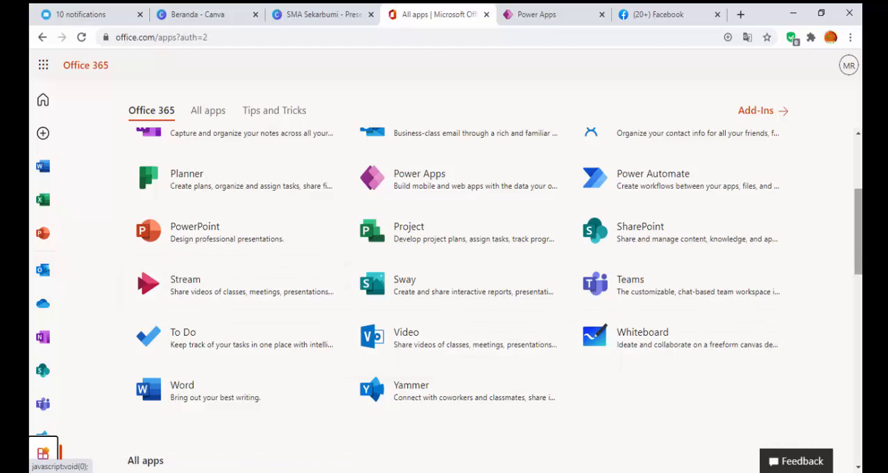
{"action": "scroll", "coordinate": [759, 238], "scroll_direction": "down", "scroll_amount": 1}
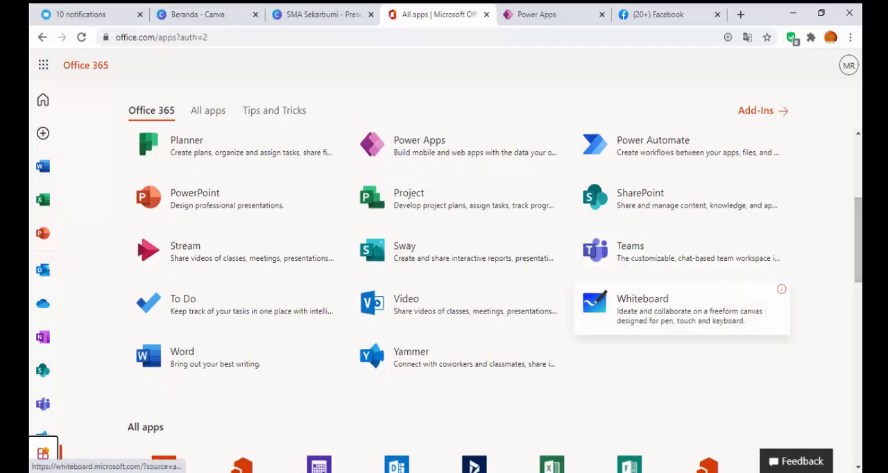
{"action": "scroll", "coordinate": [486, 298], "scroll_direction": "down", "scroll_amount": 3}
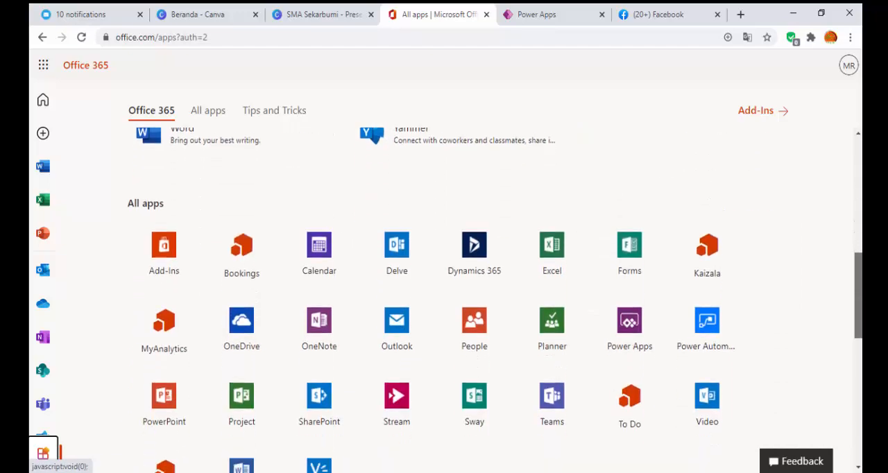
{"action": "scroll", "coordinate": [500, 299], "scroll_direction": "up", "scroll_amount": 5}
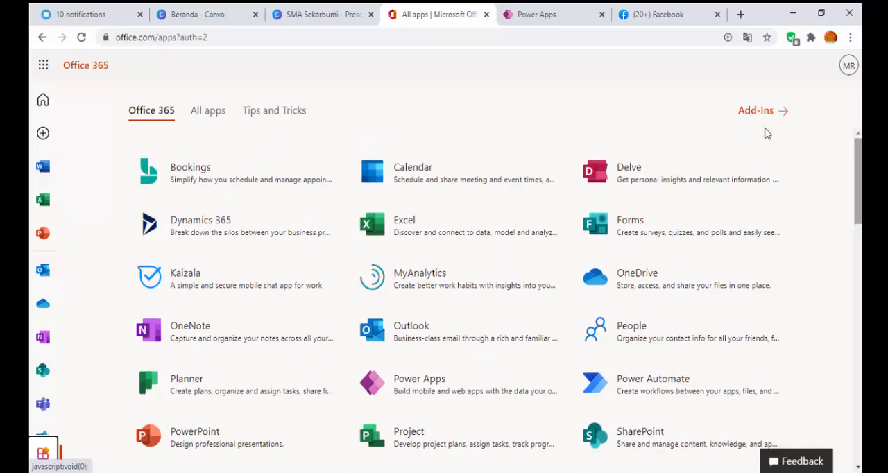
Step: Open OneNote and create a new notebook named "buku elektrik"
{"action": "left_click", "coordinate": [186, 339]}
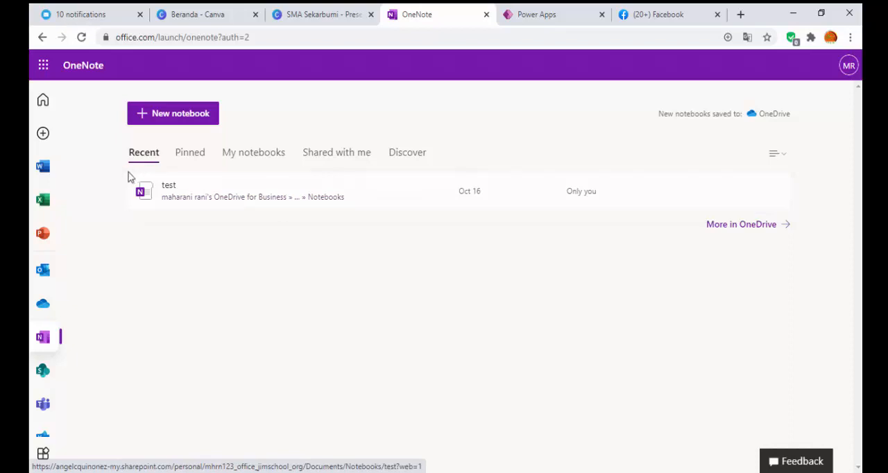
{"action": "left_click", "coordinate": [198, 118]}
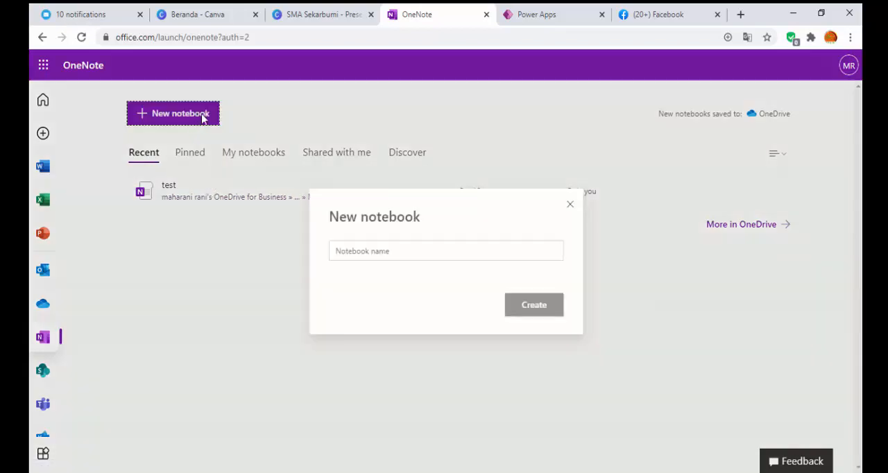
{"action": "left_click", "coordinate": [390, 251]}
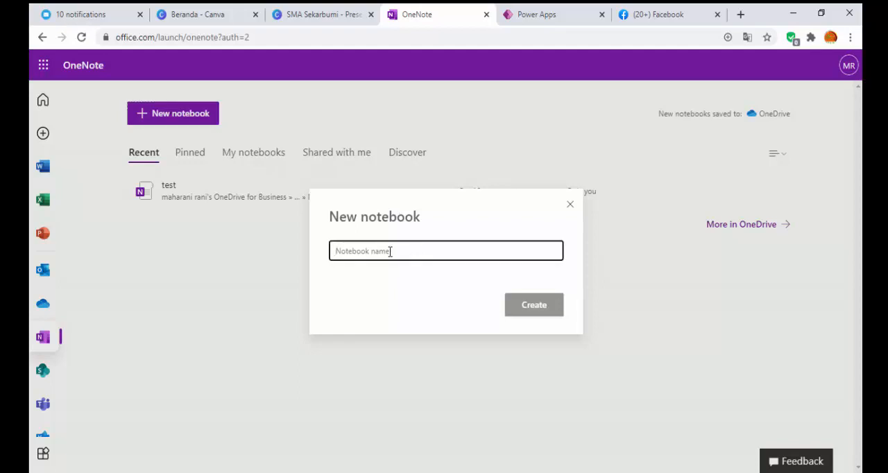
{"action": "type", "text": "buku"}
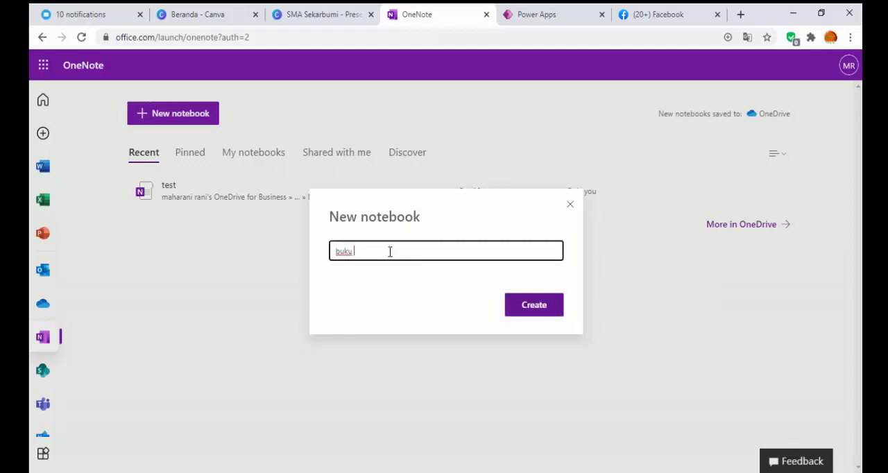
{"action": "type", "text": " elektrik"}
{"action": "left_click", "coordinate": [545, 307]}
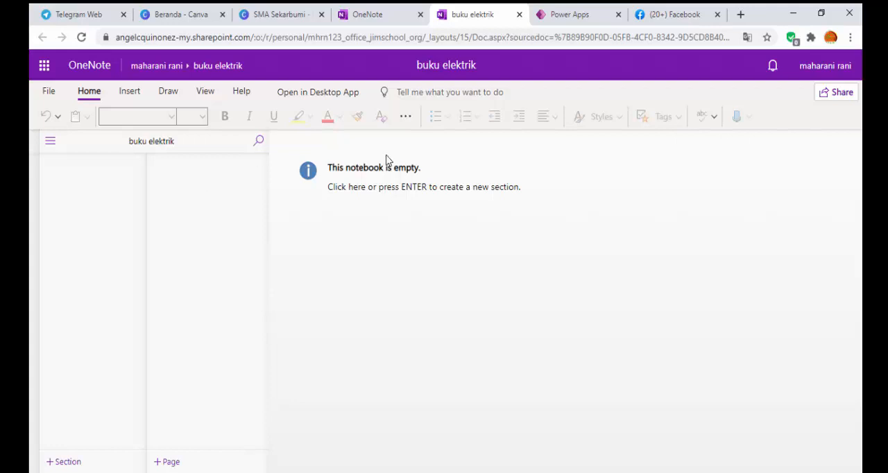
Step: Create the first section of the empty notebook and name it "BAB 1"
{"action": "left_click", "coordinate": [364, 175]}
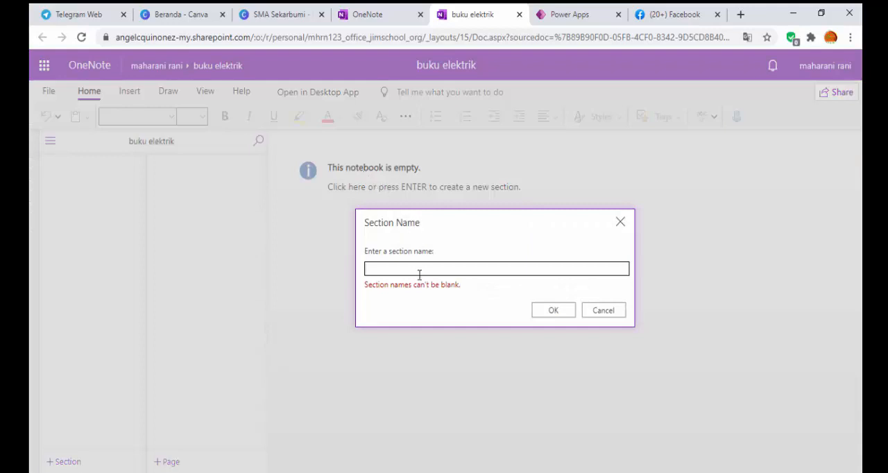
{"action": "type", "text": "BAB 1"}
{"action": "left_click", "coordinate": [540, 309]}
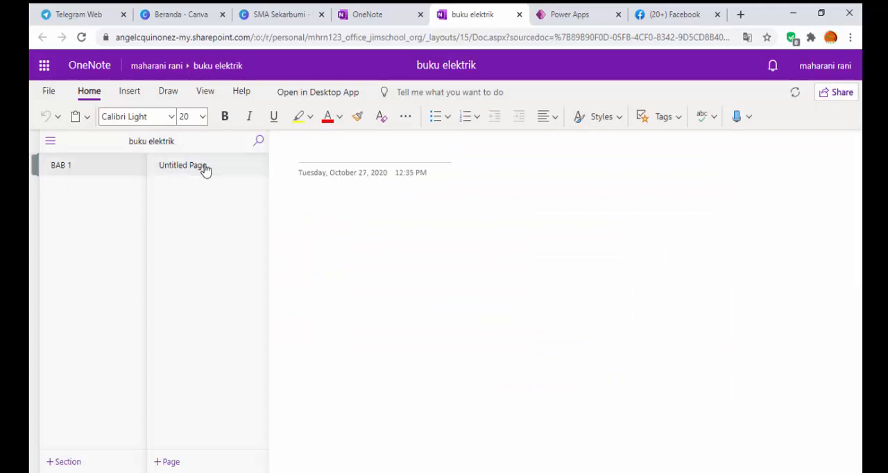
Step: Title the section's first page "A.PENGERTIAN" and move on to its body
{"action": "type", "text": "A.PENGERTIAN"}
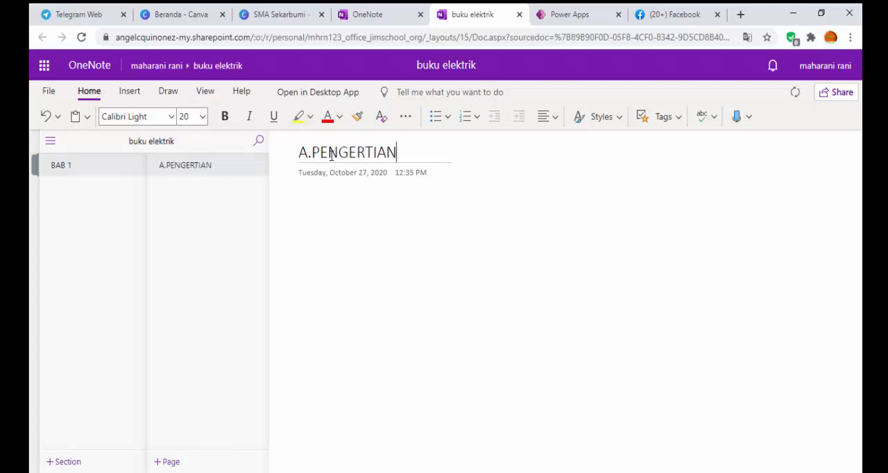
{"action": "key", "text": "Return"}
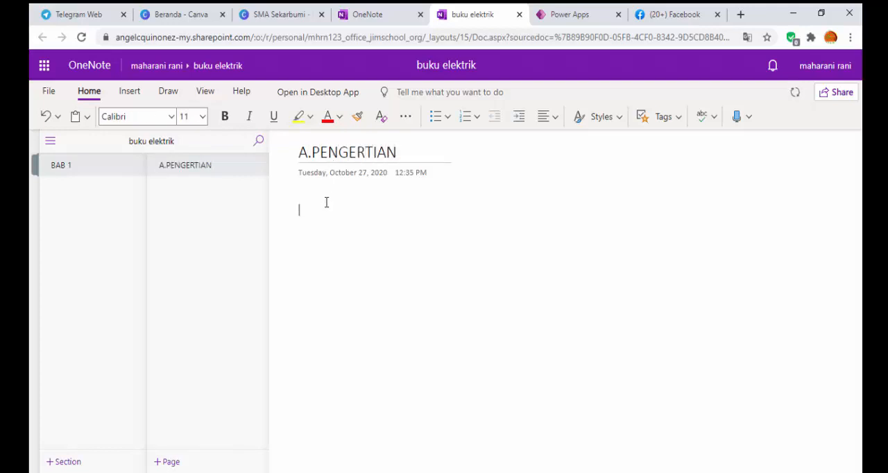
Step: Write "INI ADALAH HALAMAN UNTUK MEMBUAT PENGERTIAN DARI MATERI YANG DIMASKUD" in the body of the A.PENGERTIAN page
{"action": "type", "text": "INI ADALAH HALAMAN UNTUK MEMBUAT PENGERTIAN DARI MATERI YANG DIMASKUD"}
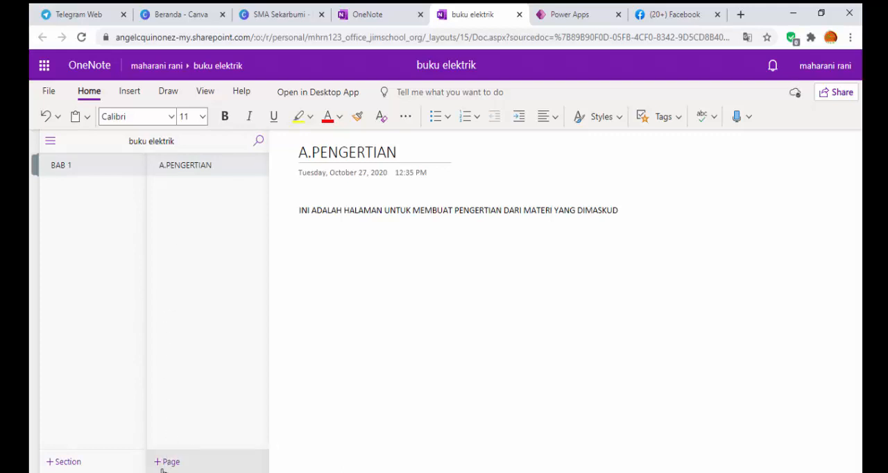
Step: Add a second page to the BAB 1 section and title it "B.JENIS-JENIS"
{"action": "left_click", "coordinate": [167, 462]}
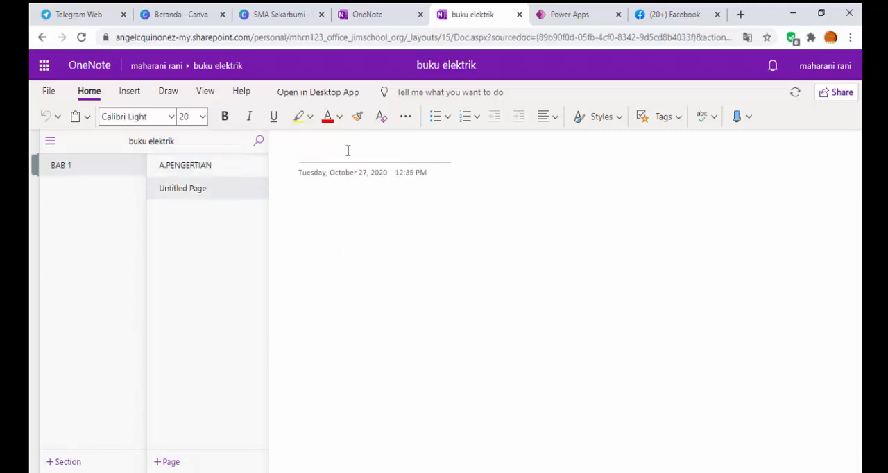
{"action": "type", "text": "B.JENIS-JENIS"}
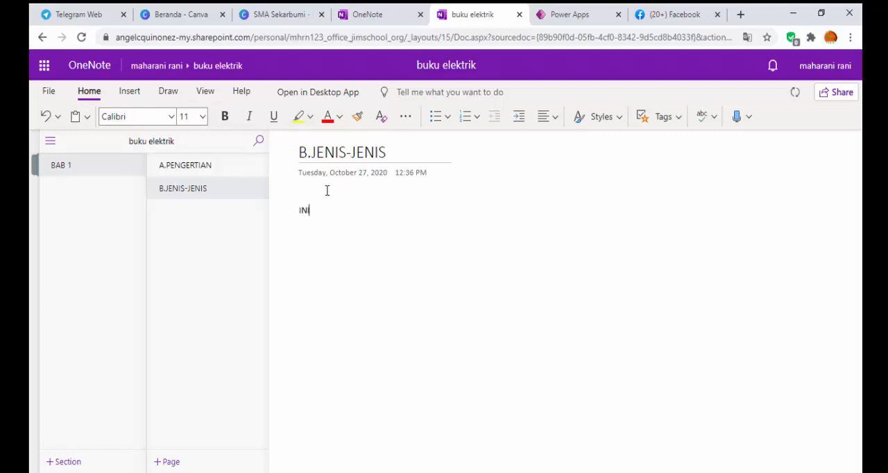
Step: Write "INI ADALAH HALAMAN UNTUK MENAMPILKAN KONTEN SUB JUDU" in the body of the B.JENIS-JENIS page
{"action": "type", "text": "DALAH HALAMAN UNTUKI MENA"}
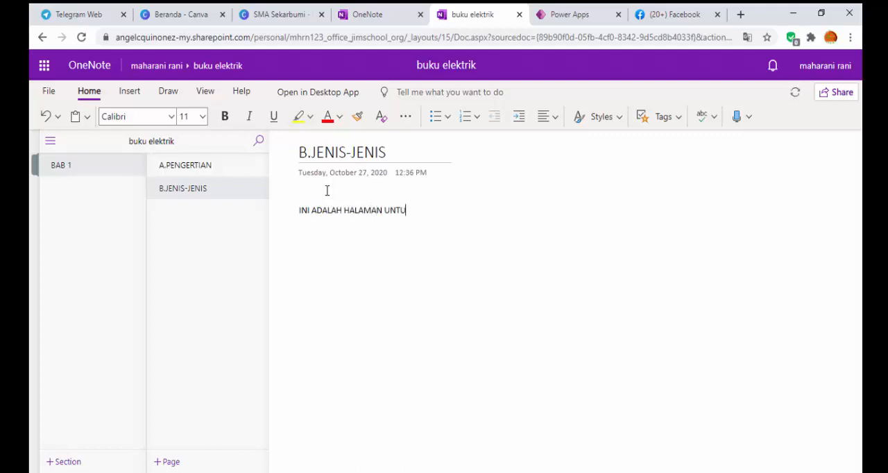
{"action": "key", "text": "BackSpace"}
{"action": "key", "text": "BackSpace"}
{"action": "key", "text": "BackSpace"}
{"action": "key", "text": "BackSpace"}
{"action": "key", "text": "BackSpace"}
{"action": "key", "text": "BackSpace"}
{"action": "type", "text": "MENAMPUILKAN KO"}
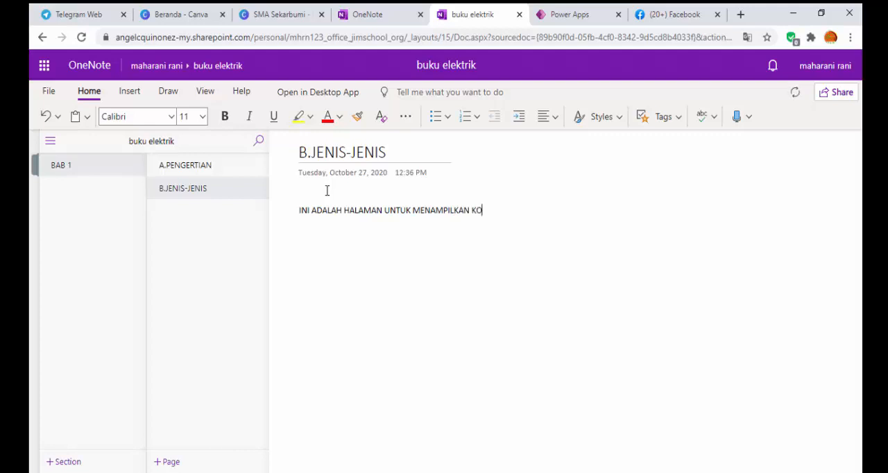
{"action": "type", "text": "NTEN SUBJUDUL"}
Step: Add a third page to the BAB 1 section and title it "C.PENJELASANISI"
{"action": "left_click", "coordinate": [167, 466]}
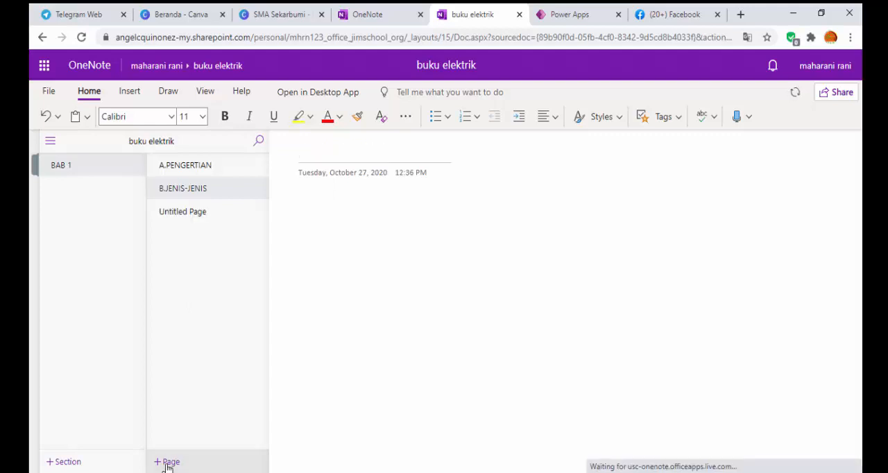
{"action": "type", "text": "C.P"}
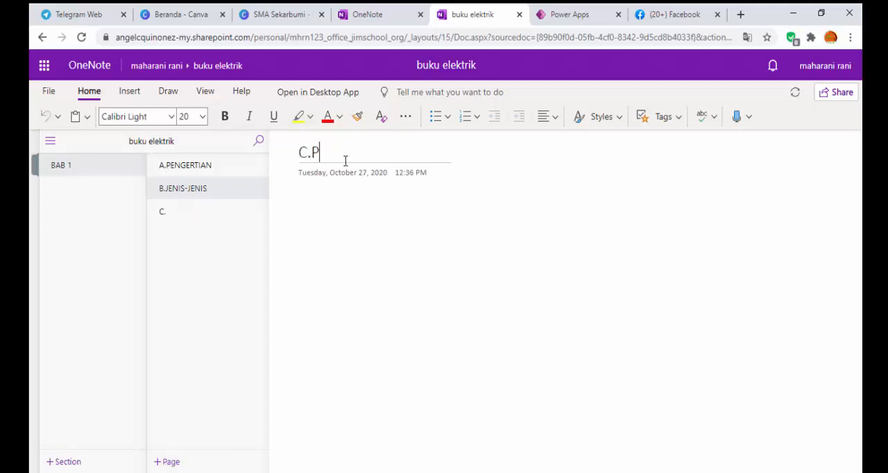
{"action": "type", "text": "ENJELAS"}
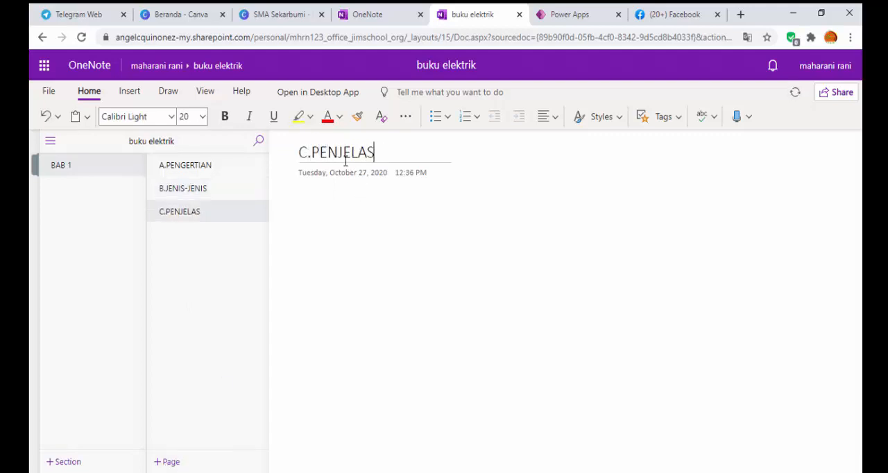
{"action": "type", "text": "ANISI"}
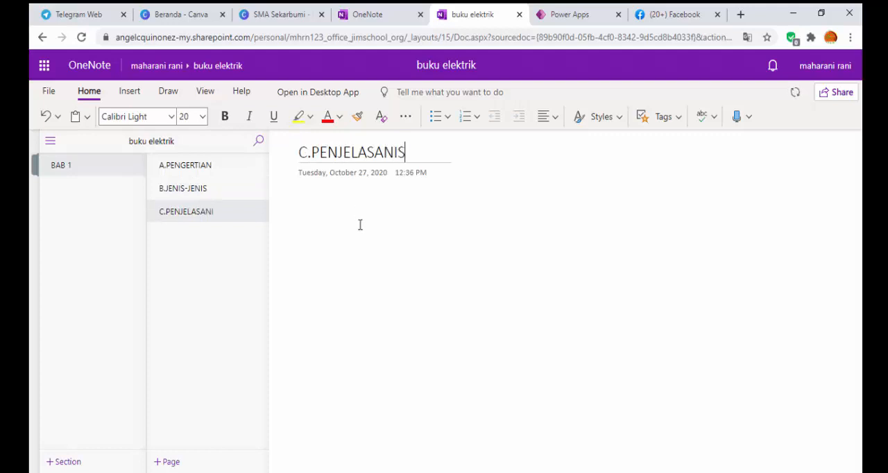
Step: Correct the third page's title to "C.PENJELASAN" and write "ISI" in its body
{"action": "key", "text": "BackSpace"}
{"action": "key", "text": "BackSpace"}
{"action": "key", "text": "BackSpace"}
{"action": "type", "text": "ISI"}
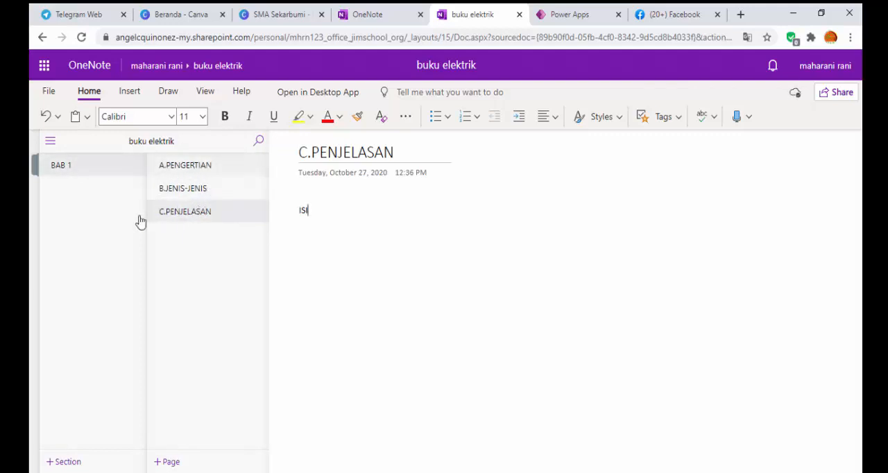
Step: Add a new section named "BAB 2" to the notebook
{"action": "left_click", "coordinate": [65, 463]}
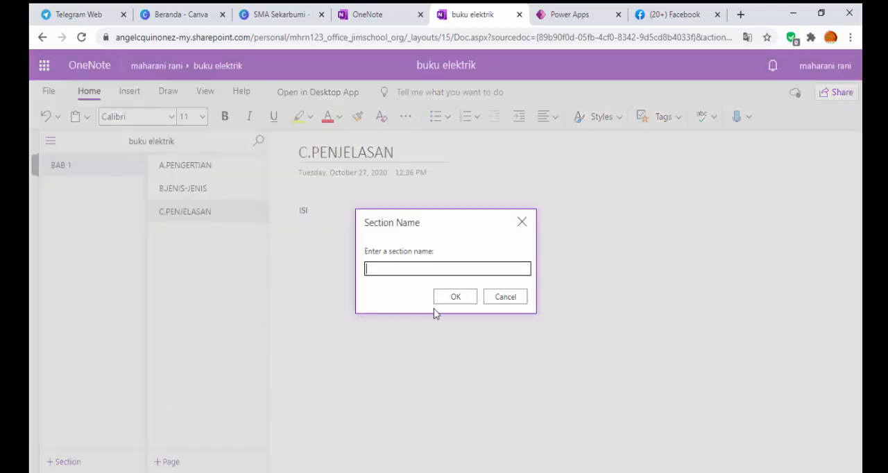
{"action": "type", "text": "BAB 2"}
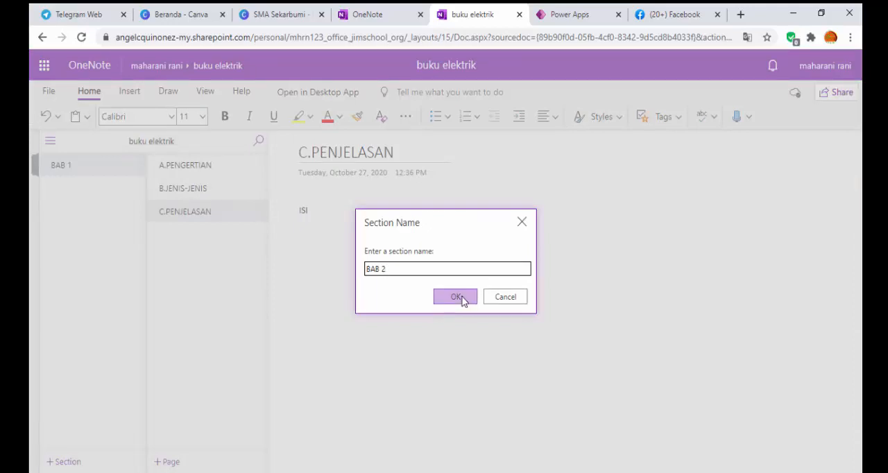
{"action": "left_click", "coordinate": [455, 297]}
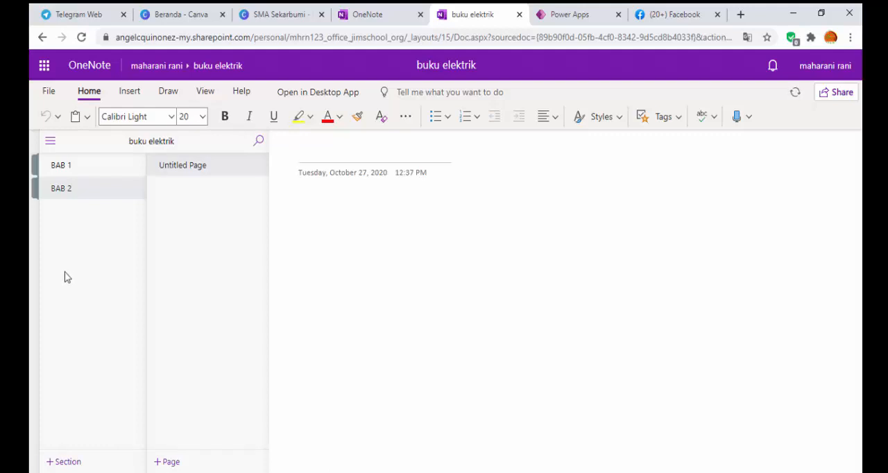
Step: Return to the BAB 1 section and view its A.PENGERTIAN, B.JENIS-JENIS and C.PENJELASAN pages
{"action": "left_click", "coordinate": [78, 172]}
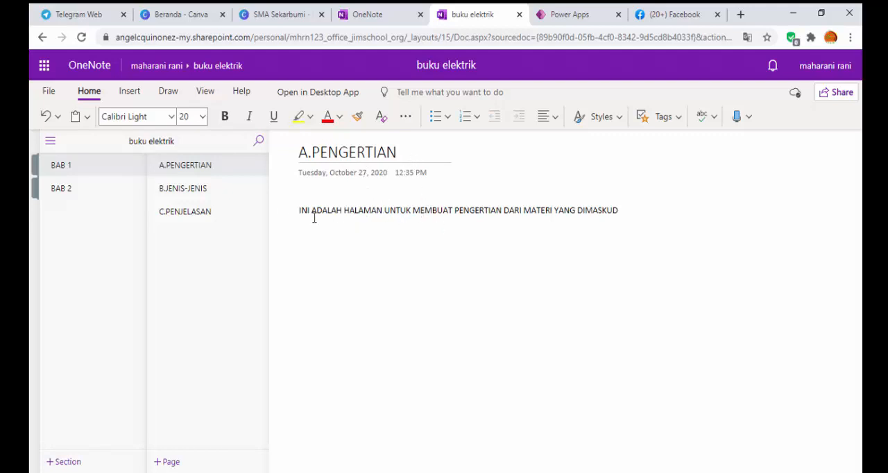
{"action": "left_click", "coordinate": [209, 192]}
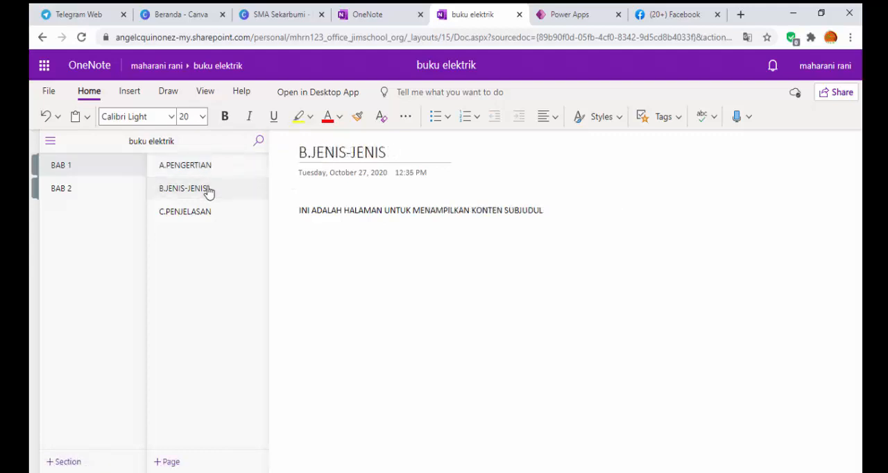
{"action": "left_click", "coordinate": [202, 218]}
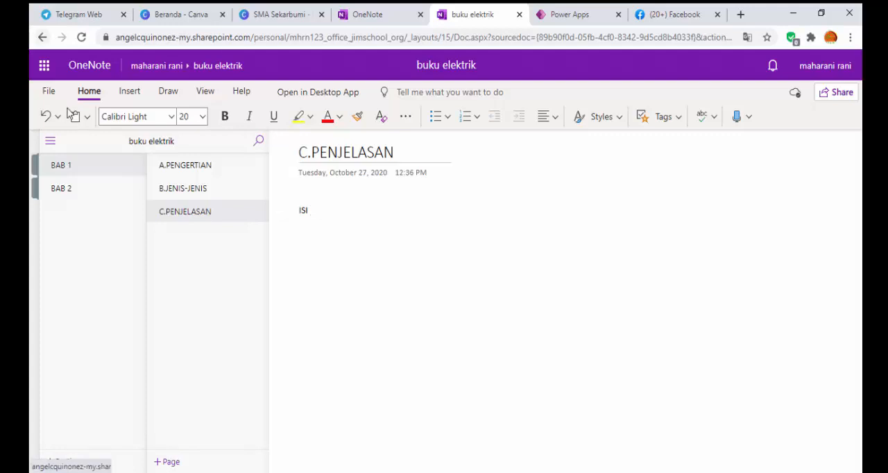
Step: Open the notebook in the OneNote desktop app
{"action": "left_click", "coordinate": [49, 93]}
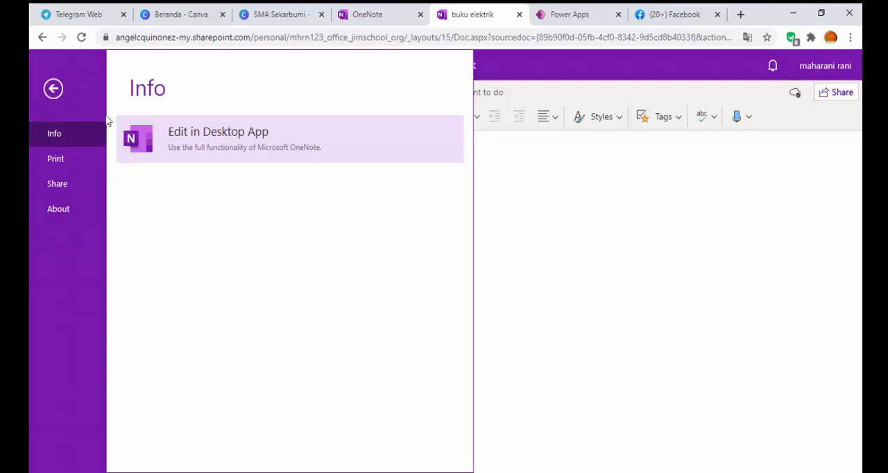
{"action": "left_click", "coordinate": [54, 88]}
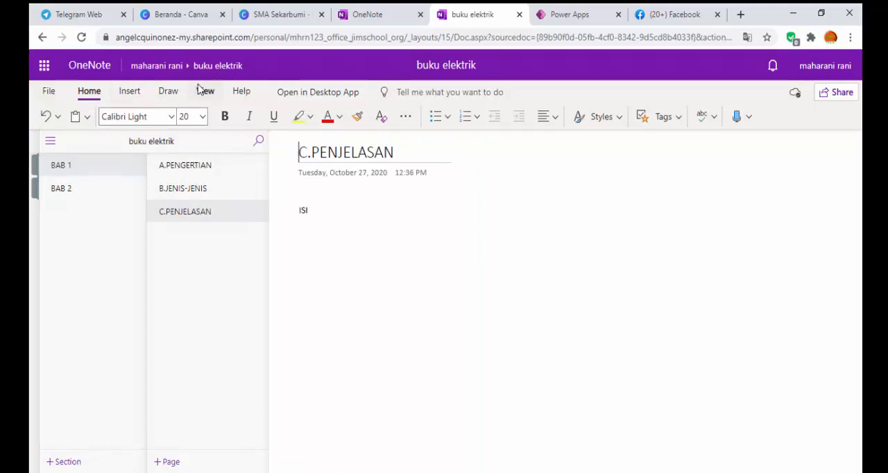
{"action": "left_click", "coordinate": [309, 92]}
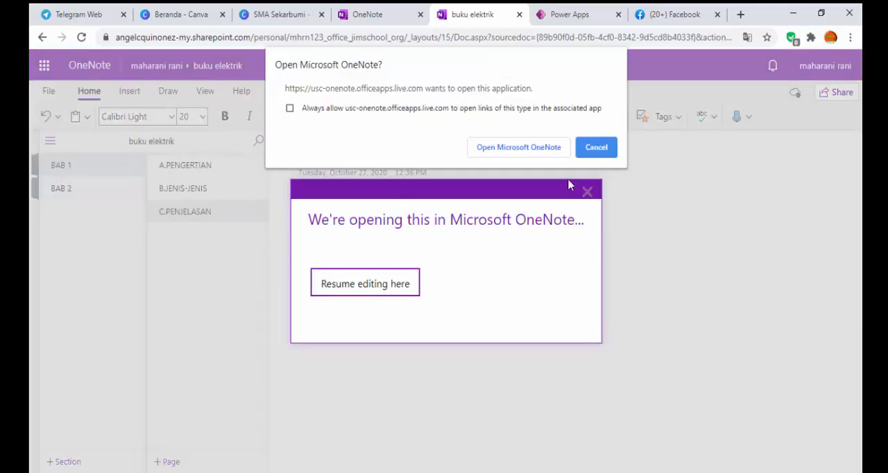
{"action": "left_click", "coordinate": [548, 150]}
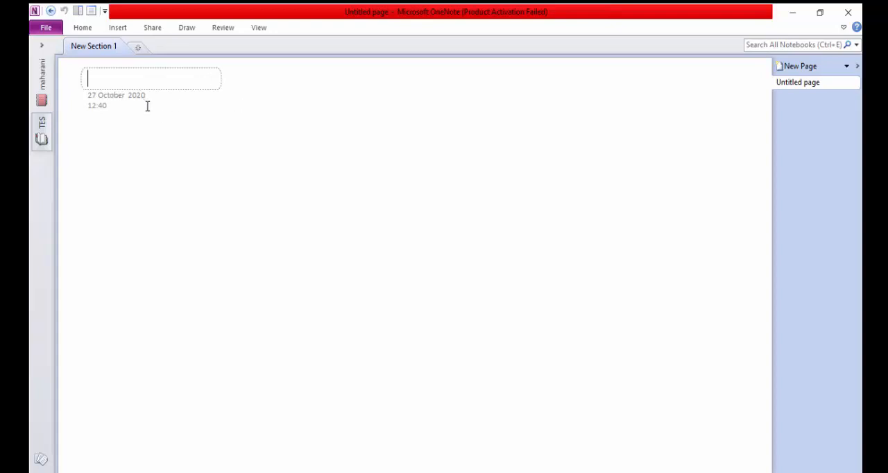
Step: Handwrite "Penger" and a few loose strokes on the untitled page with the thin black pen
{"action": "left_click", "coordinate": [144, 128]}
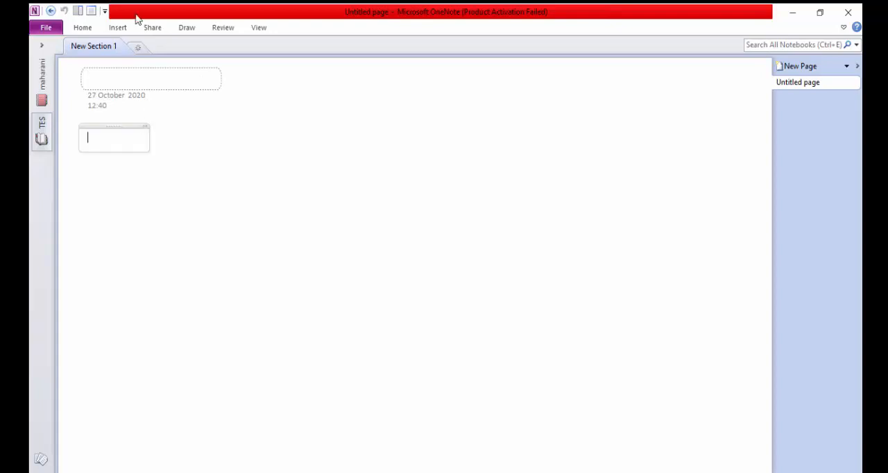
{"action": "left_click", "coordinate": [117, 30]}
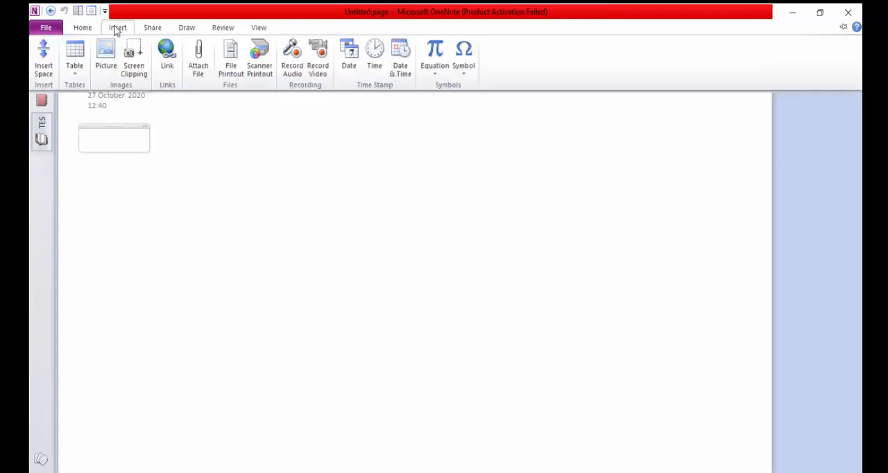
{"action": "left_click", "coordinate": [185, 29]}
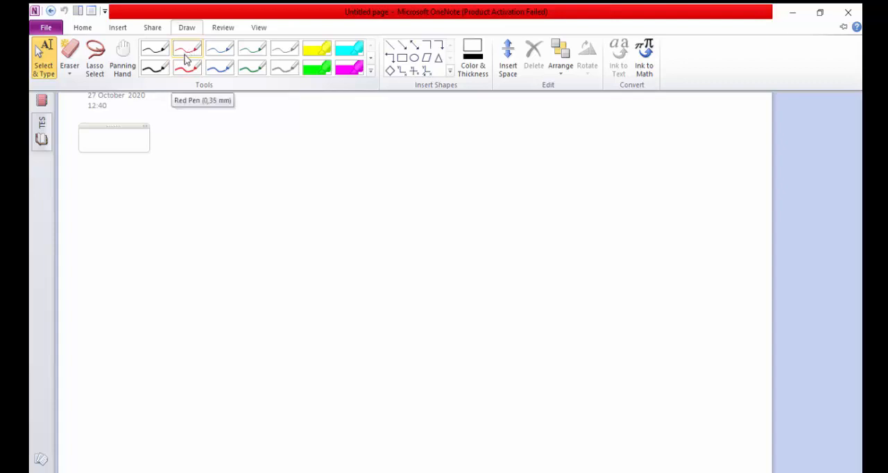
{"action": "left_click", "coordinate": [158, 53]}
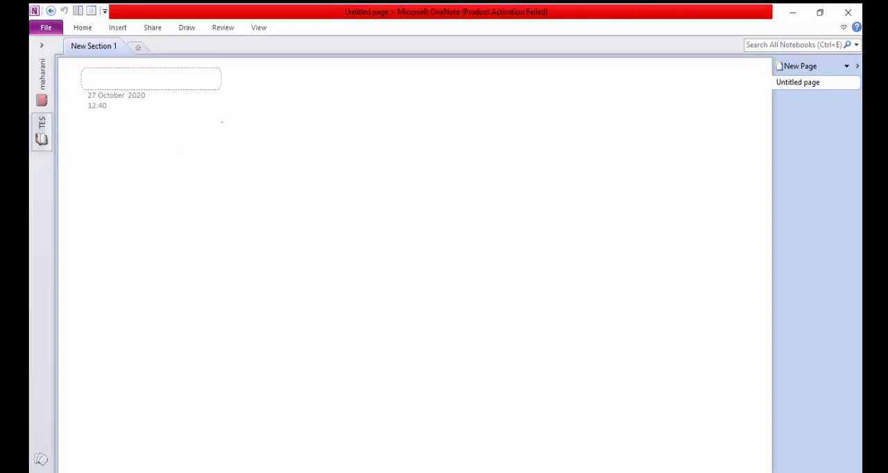
{"action": "mouse_move", "coordinate": [251, 137]}
{"action": "left_mouse_down"}
{"action": "mouse_move", "coordinate": [267, 170]}
{"action": "mouse_move", "coordinate": [299, 176]}
{"action": "left_mouse_up"}
{"action": "left_click_drag", "start_coordinate": [351, 145], "coordinate": [327, 189]}
{"action": "left_click_drag", "start_coordinate": [380, 167], "coordinate": [396, 211]}
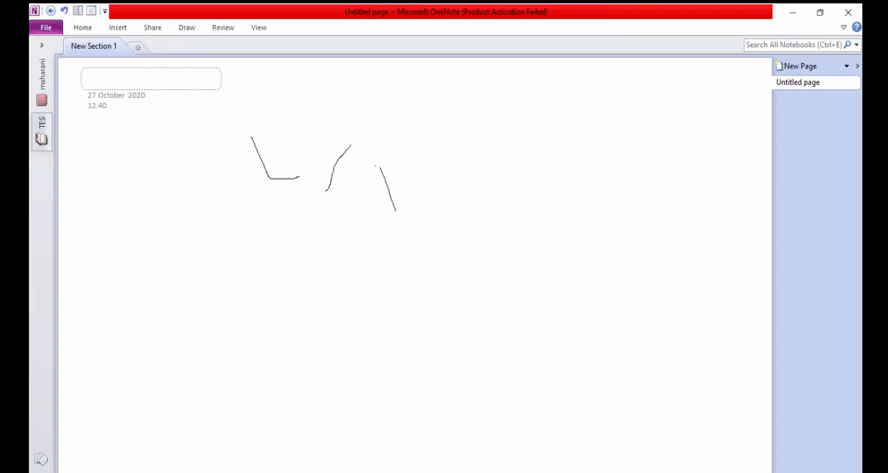
{"action": "mouse_move", "coordinate": [382, 176]}
{"action": "left_mouse_down"}
{"action": "mouse_move", "coordinate": [388, 161]}
{"action": "mouse_move", "coordinate": [401, 179]}
{"action": "mouse_move", "coordinate": [382, 192]}
{"action": "mouse_move", "coordinate": [398, 182]}
{"action": "mouse_move", "coordinate": [422, 202]}
{"action": "mouse_move", "coordinate": [434, 188]}
{"action": "mouse_move", "coordinate": [451, 193]}
{"action": "left_mouse_up"}
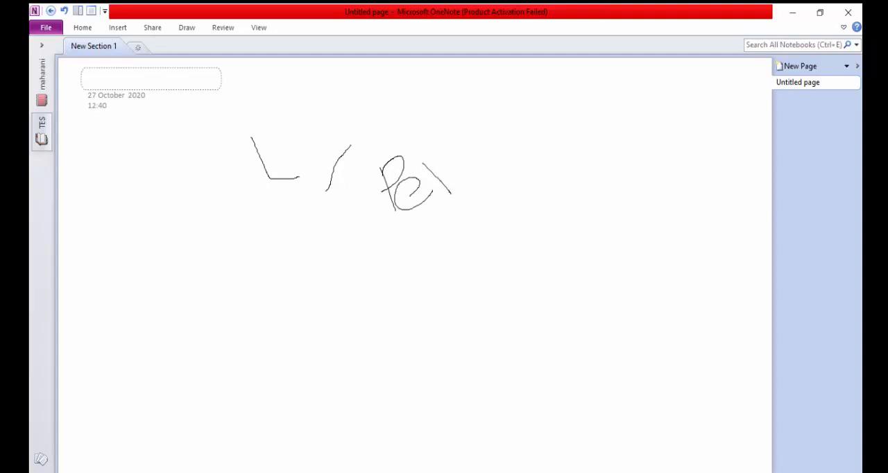
{"action": "left_click_drag", "start_coordinate": [435, 159], "coordinate": [472, 185]}
{"action": "mouse_move", "coordinate": [476, 143]}
{"action": "left_mouse_down"}
{"action": "mouse_move", "coordinate": [471, 168]}
{"action": "mouse_move", "coordinate": [489, 137]}
{"action": "mouse_move", "coordinate": [533, 201]}
{"action": "mouse_move", "coordinate": [508, 204]}
{"action": "left_mouse_up"}
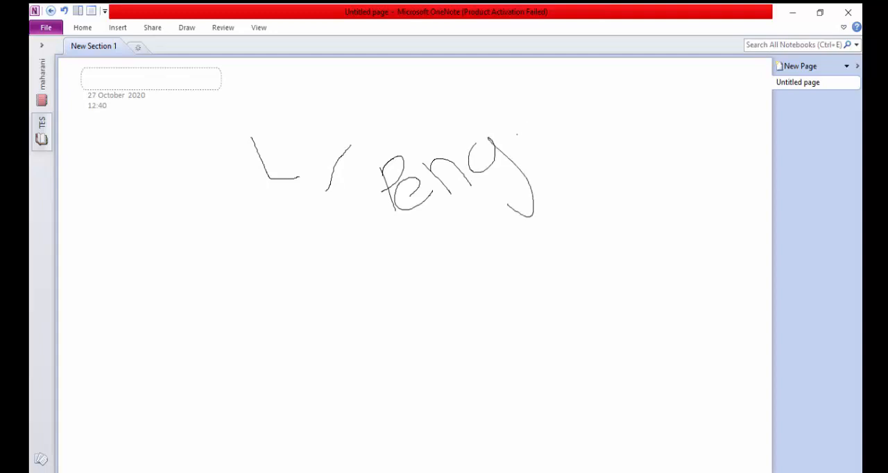
{"action": "mouse_move", "coordinate": [518, 132]}
{"action": "left_mouse_down"}
{"action": "mouse_move", "coordinate": [496, 136]}
{"action": "mouse_move", "coordinate": [523, 123]}
{"action": "mouse_move", "coordinate": [549, 146]}
{"action": "mouse_move", "coordinate": [536, 129]}
{"action": "mouse_move", "coordinate": [546, 111]}
{"action": "left_mouse_up"}
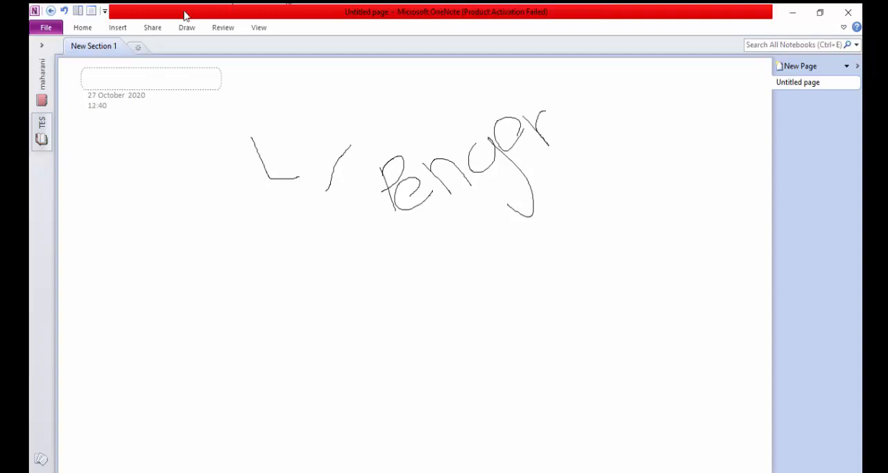
Step: Examine the desktop app's sharing, drawing, reviewing, inserting and text formatting commands
{"action": "left_click", "coordinate": [154, 29]}
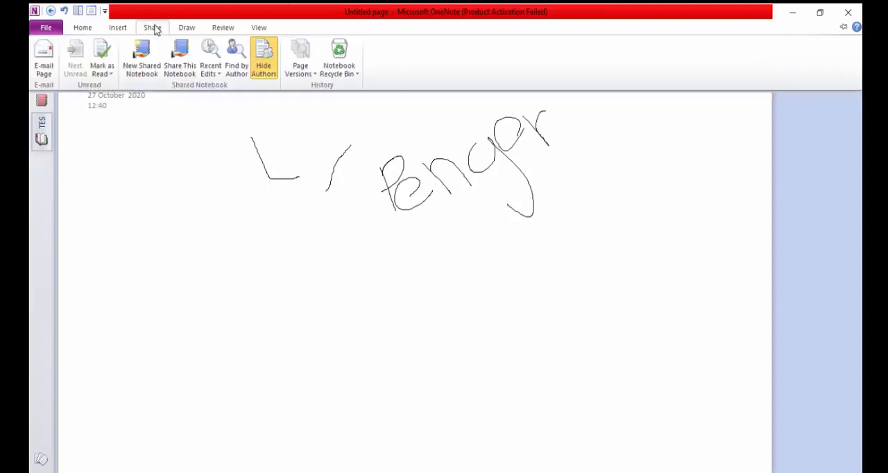
{"action": "left_click", "coordinate": [189, 32]}
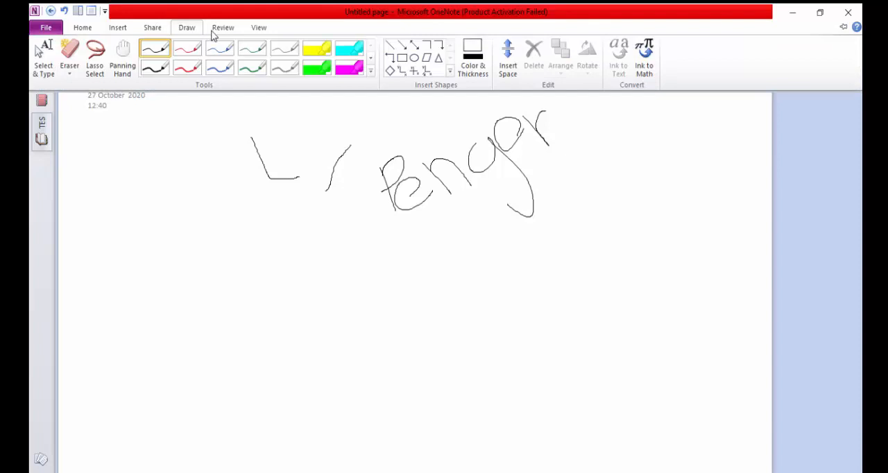
{"action": "left_click", "coordinate": [211, 30]}
{"action": "left_click", "coordinate": [118, 29]}
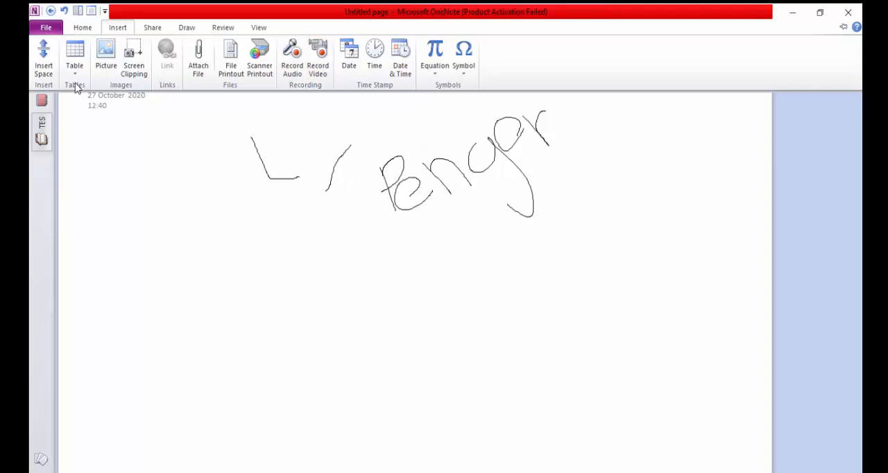
{"action": "left_click", "coordinate": [224, 217]}
{"action": "left_click", "coordinate": [118, 28]}
{"action": "left_click", "coordinate": [160, 29]}
{"action": "left_click", "coordinate": [185, 28]}
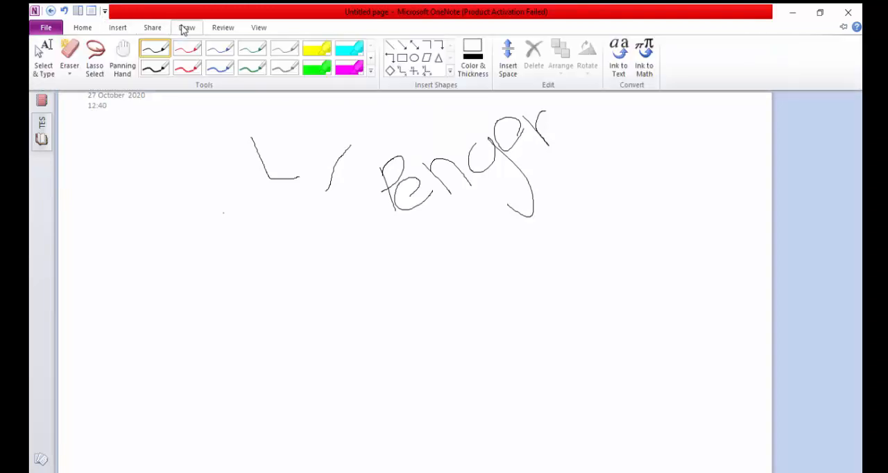
{"action": "left_click", "coordinate": [218, 29]}
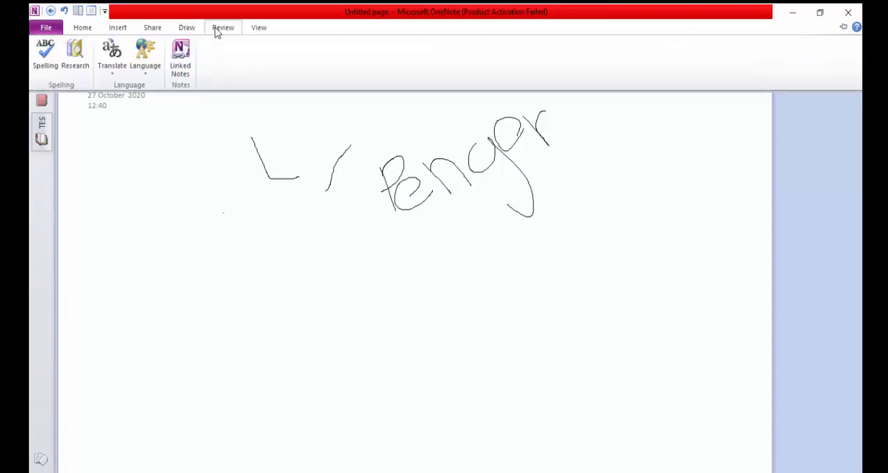
{"action": "left_click", "coordinate": [88, 28]}
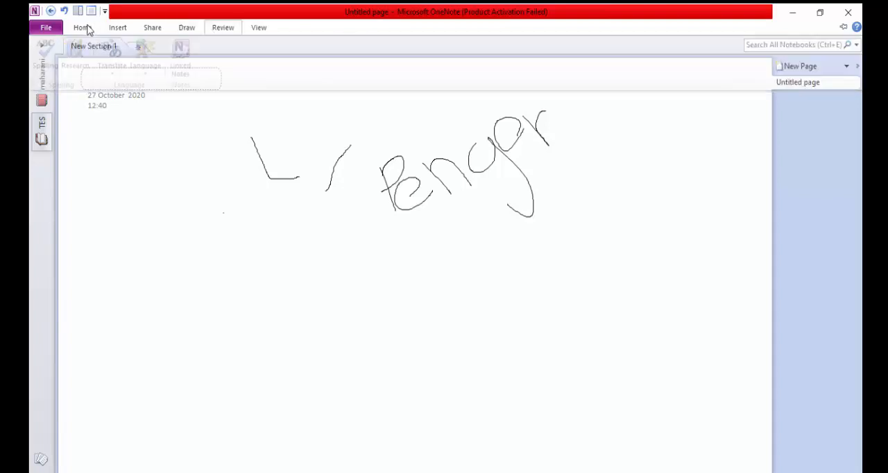
{"action": "left_click", "coordinate": [116, 28]}
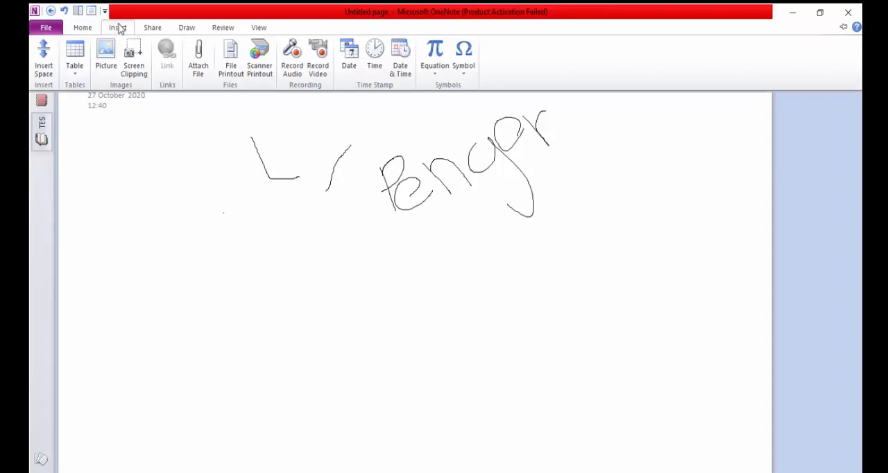
Step: Apply the smallest grid lines to the page background and handwrite "Peng" beside the existing strokes
{"action": "scroll", "coordinate": [201, 77], "scroll_direction": "down", "scroll_amount": 4}
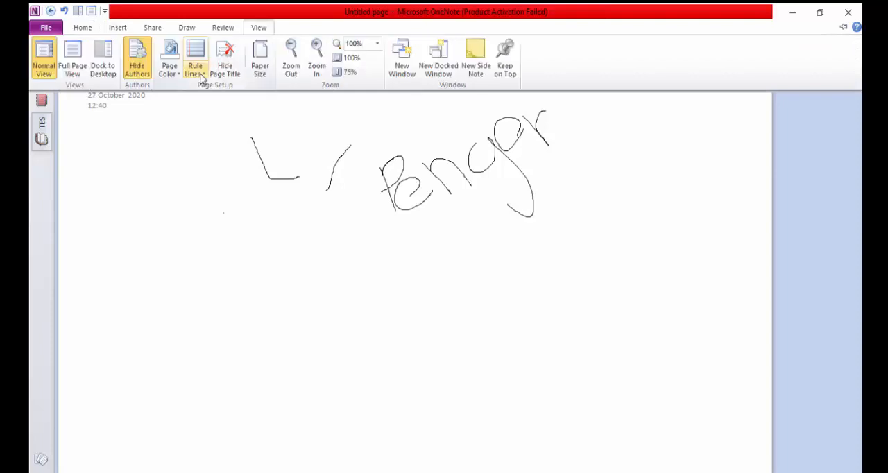
{"action": "left_click", "coordinate": [202, 76]}
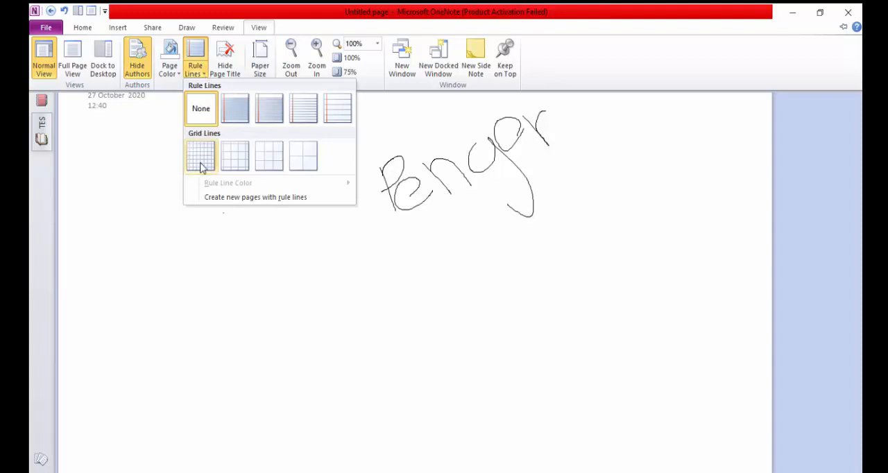
{"action": "left_click", "coordinate": [201, 162]}
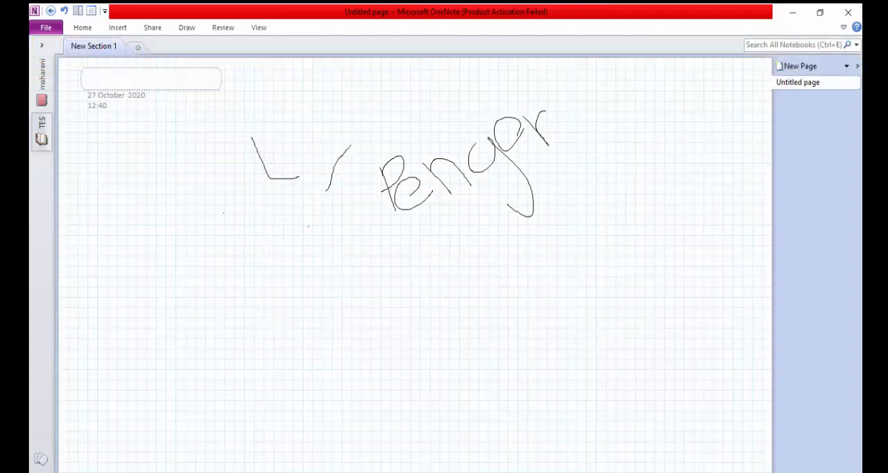
{"action": "left_click_drag", "start_coordinate": [170, 164], "coordinate": [178, 198]}
{"action": "mouse_move", "coordinate": [170, 164]}
{"action": "left_mouse_down"}
{"action": "mouse_move", "coordinate": [186, 179]}
{"action": "mouse_move", "coordinate": [179, 188]}
{"action": "mouse_move", "coordinate": [161, 182]}
{"action": "mouse_move", "coordinate": [223, 184]}
{"action": "mouse_move", "coordinate": [257, 235]}
{"action": "mouse_move", "coordinate": [227, 245]}
{"action": "left_mouse_up"}
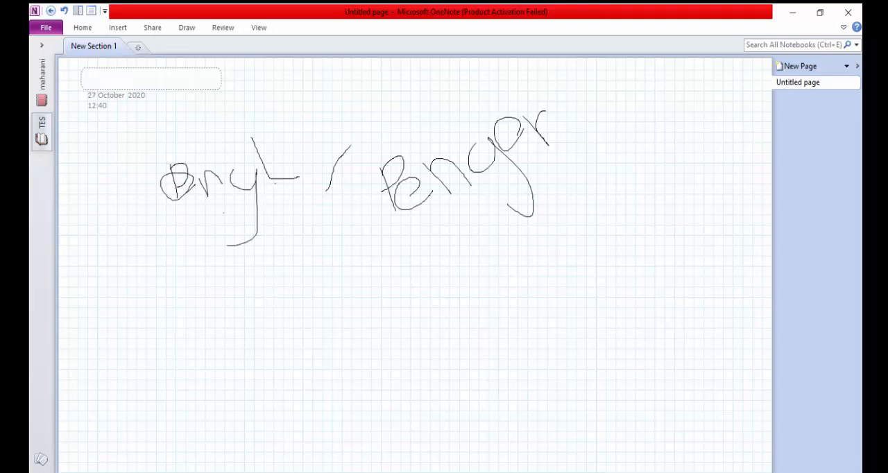
Step: Draw an L-shaped pair of axes with the axis shape in the empty area below the handwriting
{"action": "left_click", "coordinate": [117, 28]}
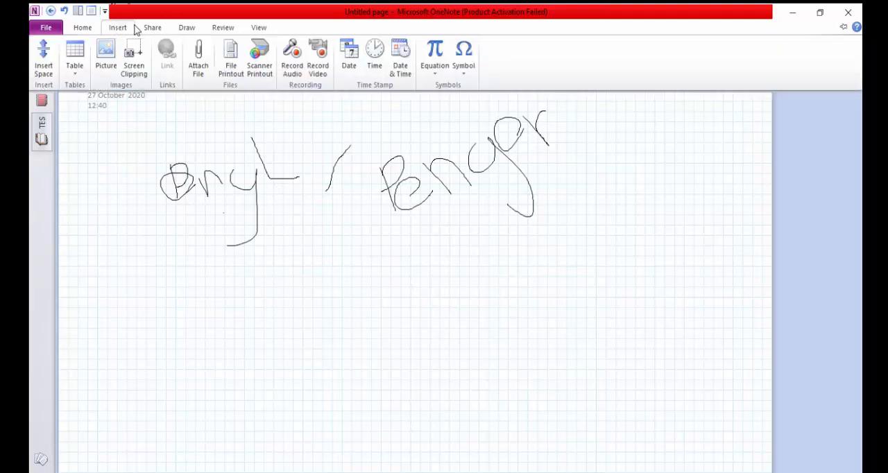
{"action": "left_click", "coordinate": [131, 27]}
{"action": "left_click", "coordinate": [126, 31]}
{"action": "left_click", "coordinate": [146, 29]}
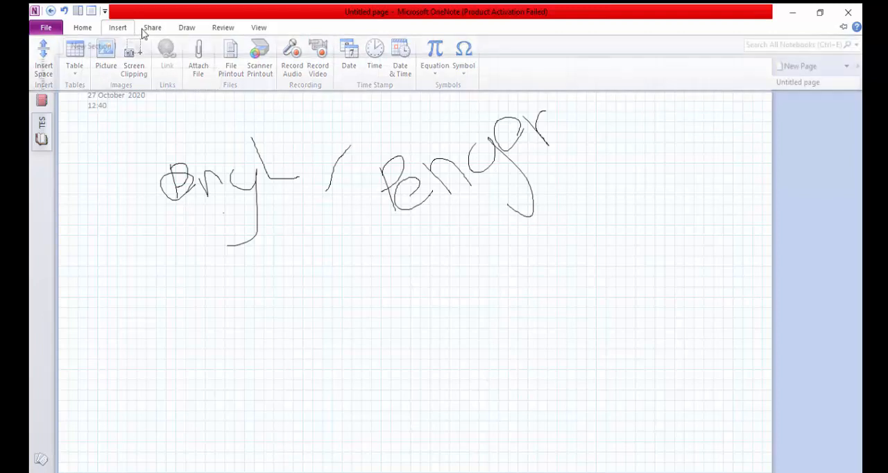
{"action": "left_click", "coordinate": [181, 29]}
{"action": "left_click", "coordinate": [182, 29]}
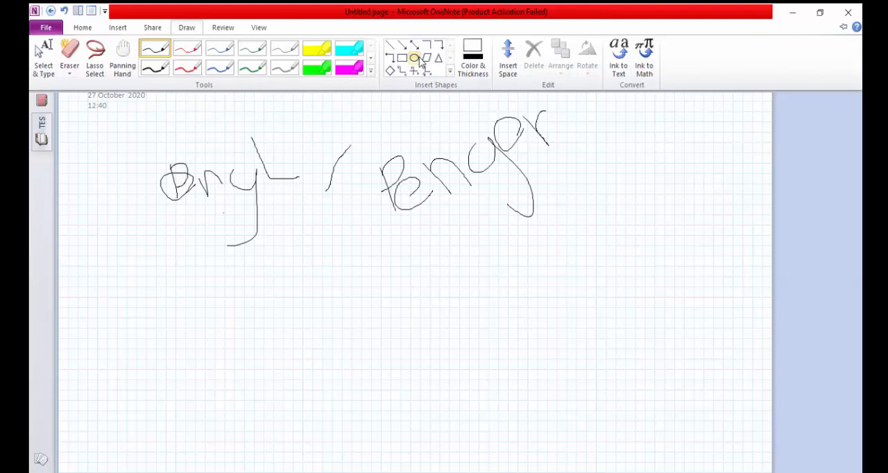
{"action": "left_click", "coordinate": [414, 73]}
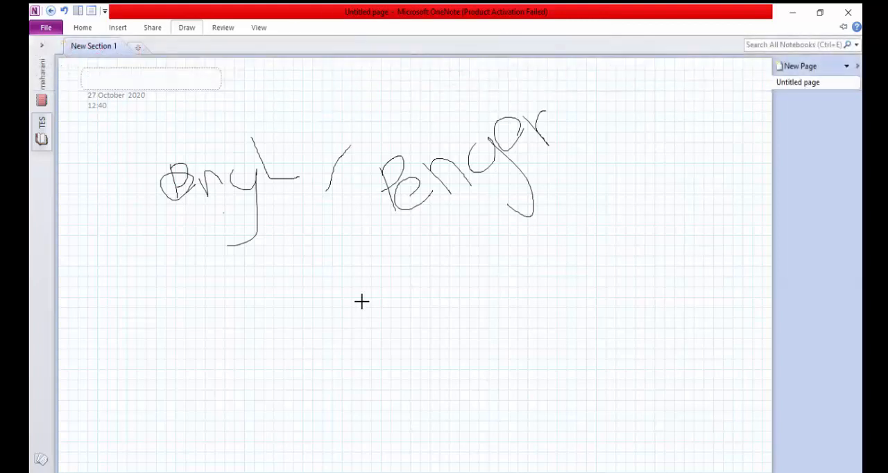
{"action": "left_click_drag", "start_coordinate": [313, 286], "coordinate": [443, 389]}
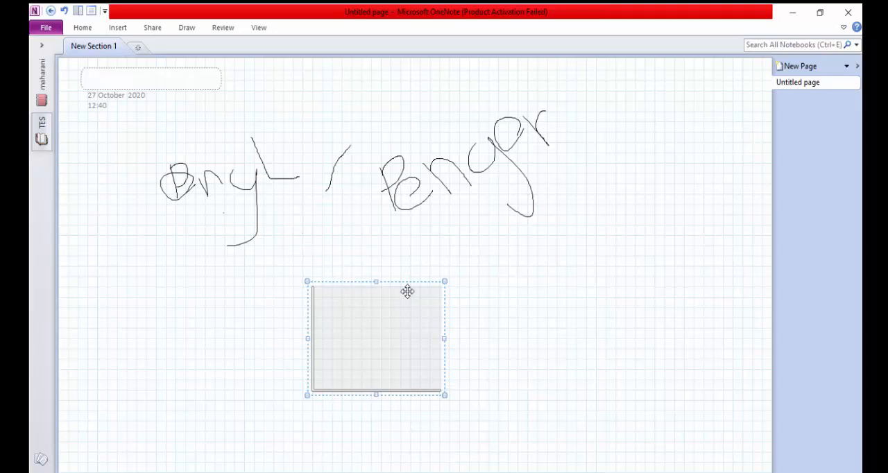
Step: Draw a pair of crossing four-quadrant axes with the axis shape beside the L-shaped axes, overlapping the end of "Penger"
{"action": "left_click", "coordinate": [489, 346]}
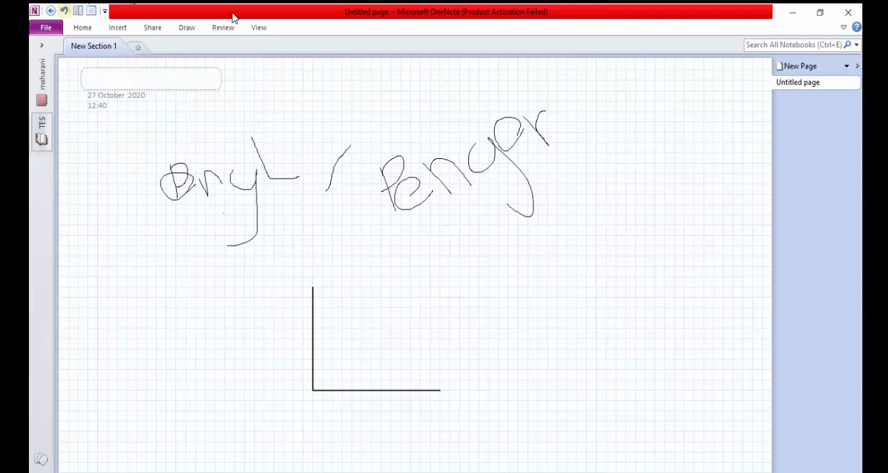
{"action": "left_click", "coordinate": [157, 30]}
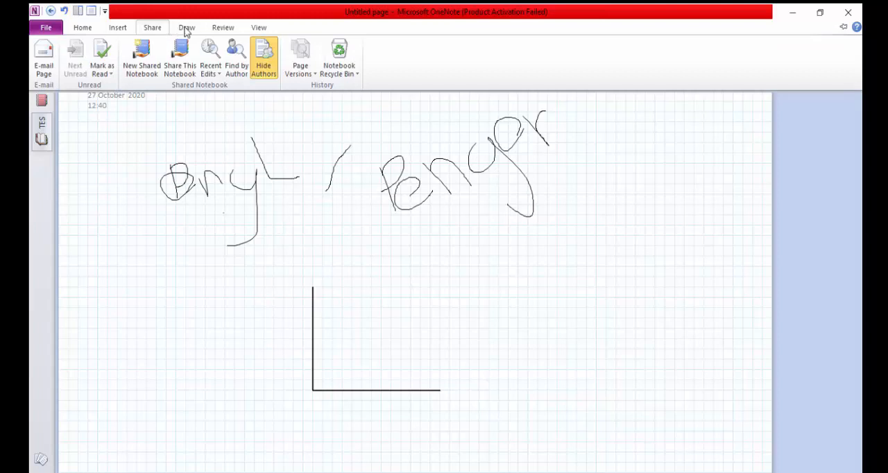
{"action": "left_click", "coordinate": [186, 29]}
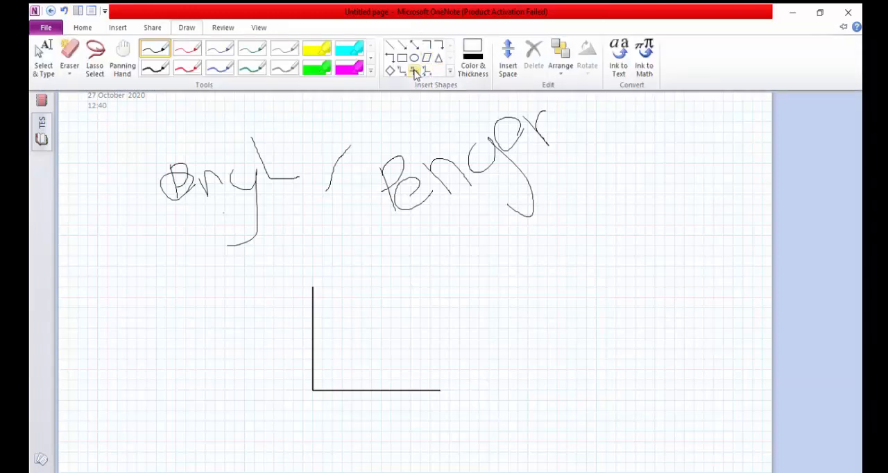
{"action": "left_click", "coordinate": [414, 72]}
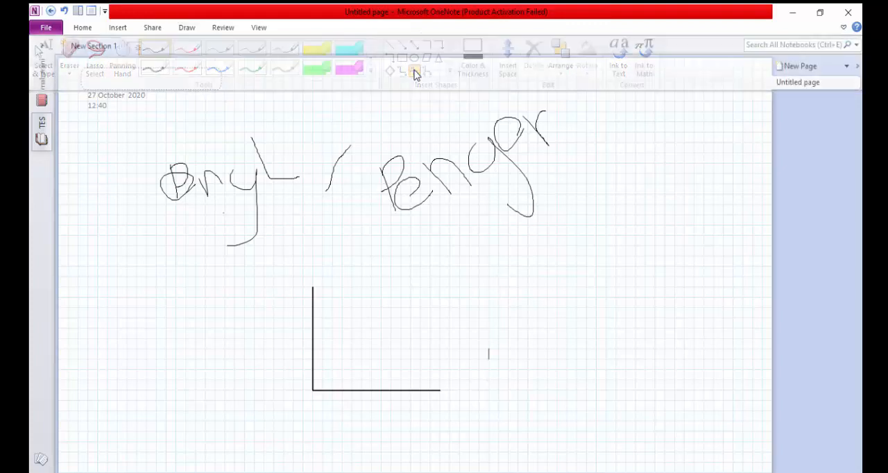
{"action": "left_click_drag", "start_coordinate": [656, 283], "coordinate": [698, 299]}
Step: Draw three-dimensional axes with a dashed diagonal in the empty area on the other side of the L-shaped axes
{"action": "left_click", "coordinate": [223, 27]}
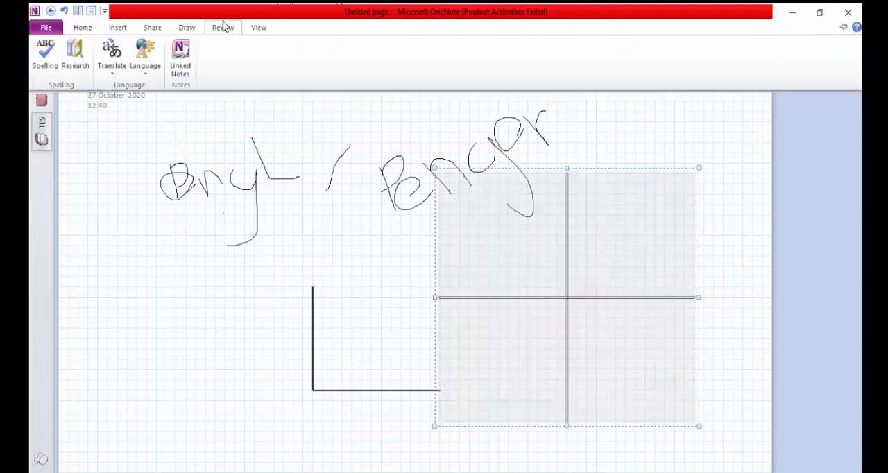
{"action": "left_click", "coordinate": [186, 28]}
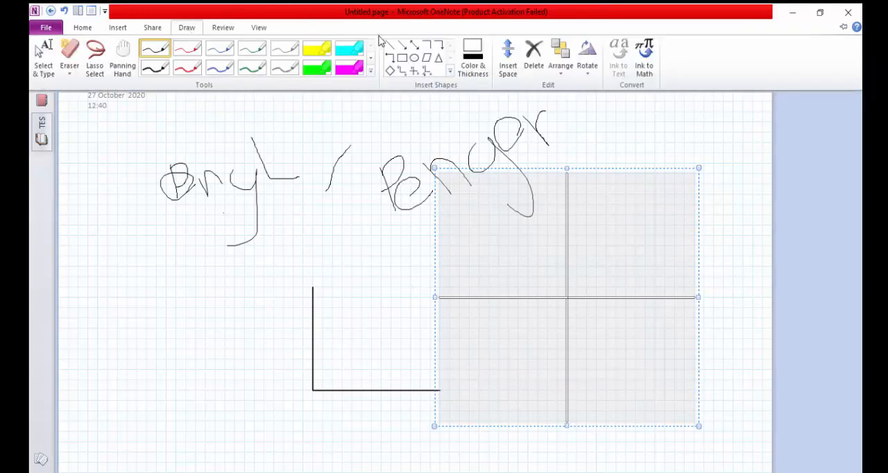
{"action": "left_click", "coordinate": [426, 72]}
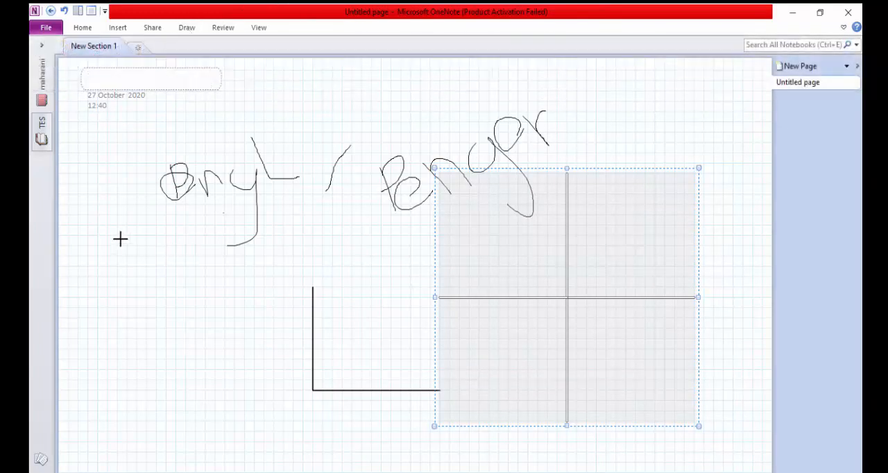
{"action": "left_click_drag", "start_coordinate": [107, 238], "coordinate": [220, 348]}
{"action": "left_click_drag", "start_coordinate": [206, 283], "coordinate": [250, 249]}
{"action": "key", "text": "Escape"}
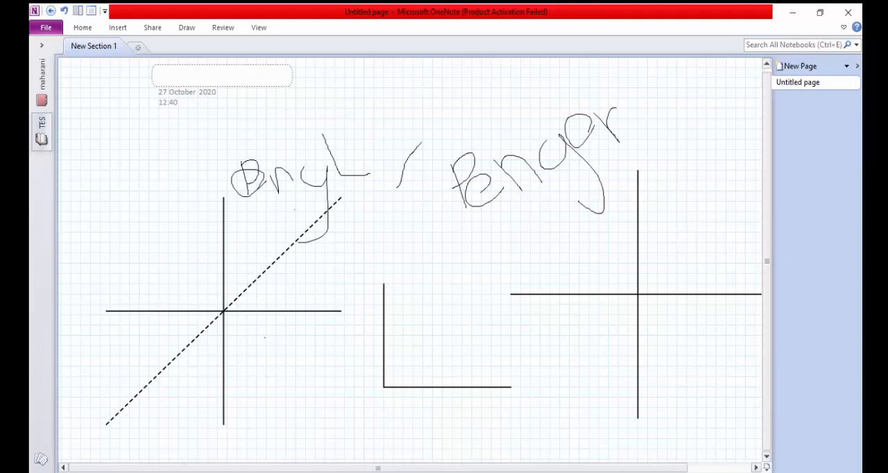
Step: Return to the browser, close the desktop-app notice over the "buku elektrik" notebook, and switch to the Power Apps page
{"action": "left_click", "coordinate": [117, 27]}
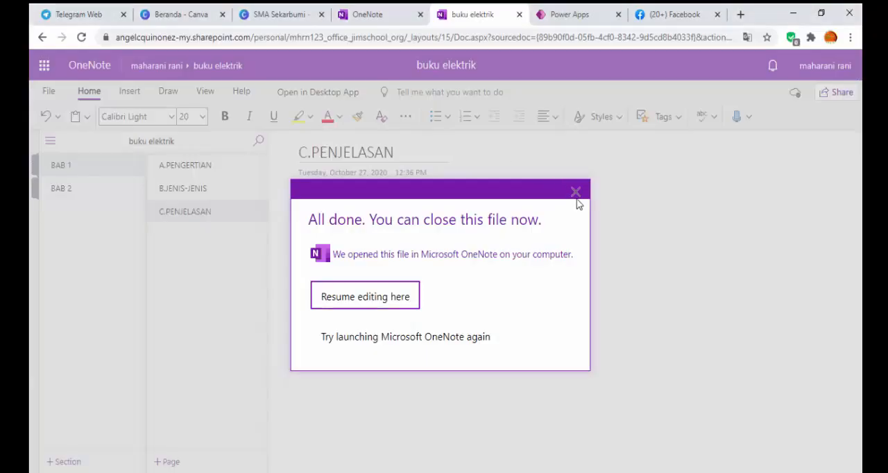
{"action": "left_click", "coordinate": [576, 192]}
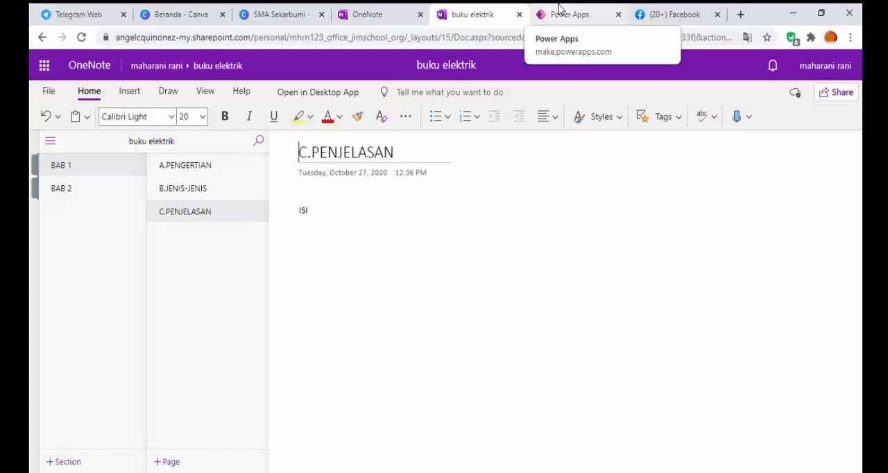
{"action": "left_click", "coordinate": [559, 8]}
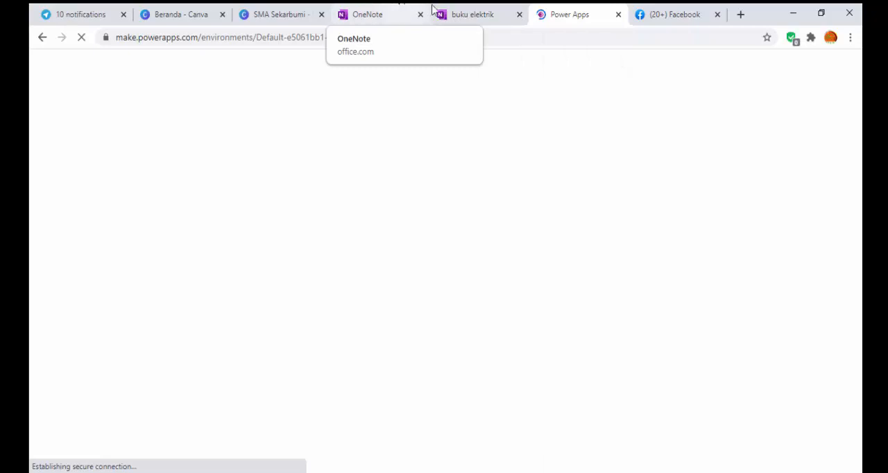
{"action": "left_click", "coordinate": [456, 13]}
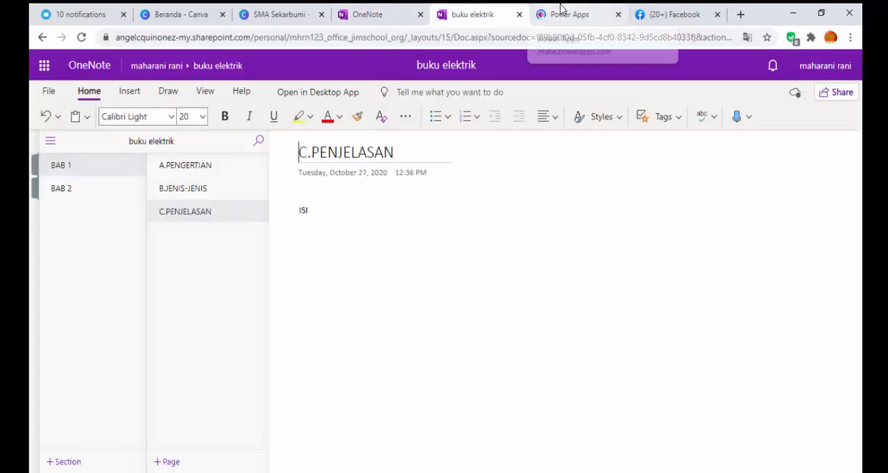
{"action": "left_click", "coordinate": [560, 13]}
{"action": "left_click", "coordinate": [493, 16]}
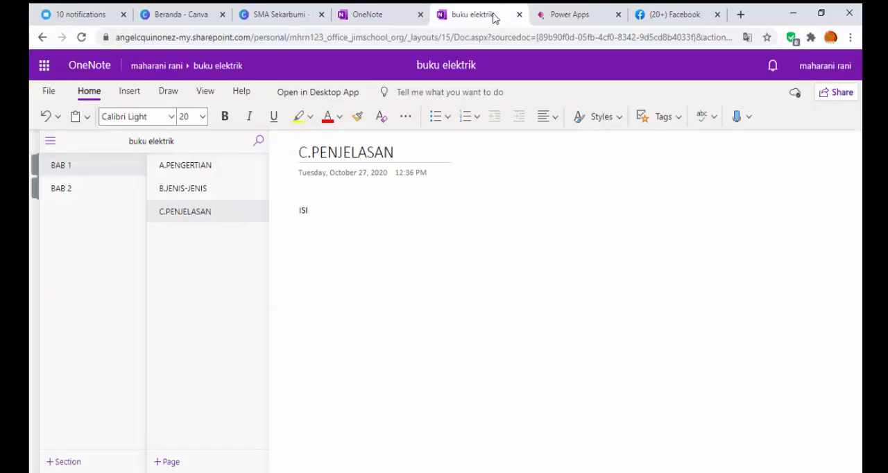
{"action": "left_click", "coordinate": [559, 10]}
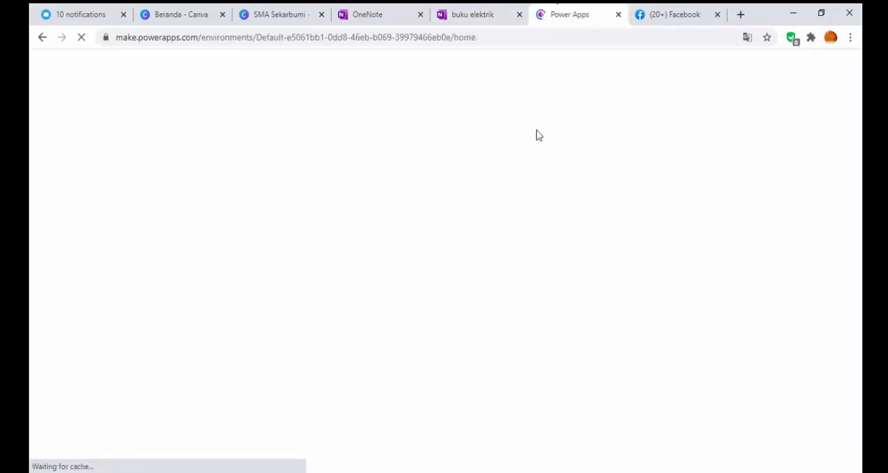